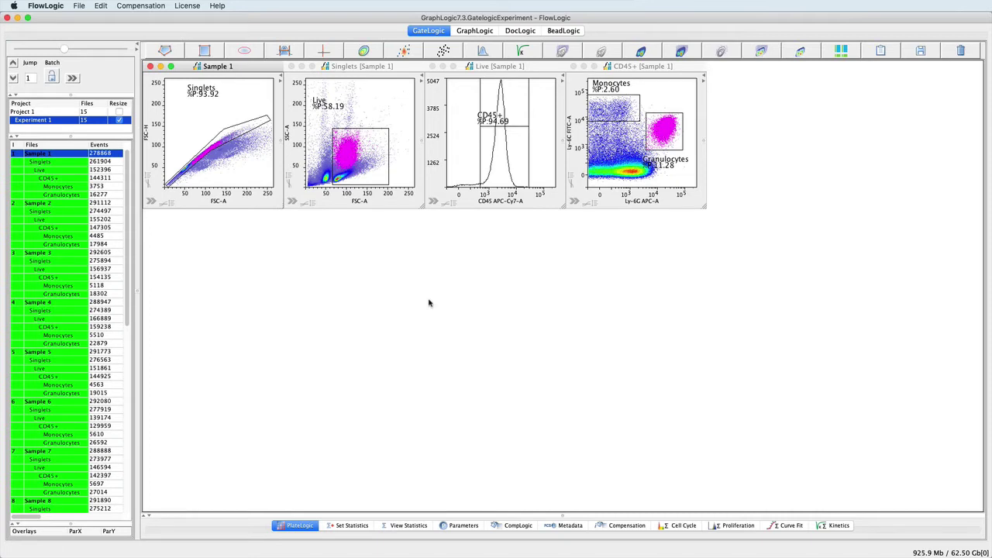
Step: Switch from the gating plots to the GraphLogic module with its empty table worksheet
{"action": "left_click", "coordinate": [474, 31]}
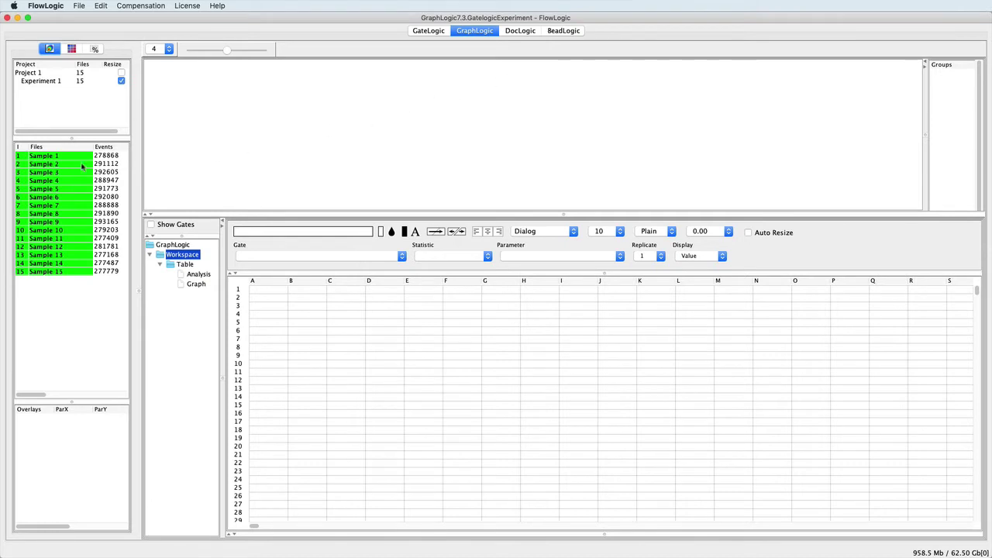
Step: Add samples 1–5 and 6–10 as two group rows and show CD45+ %Parent values in B3:F4
{"action": "left_click_drag", "start_coordinate": [75, 158], "coordinate": [266, 290]}
{"action": "left_click_drag", "start_coordinate": [78, 198], "coordinate": [266, 318]}
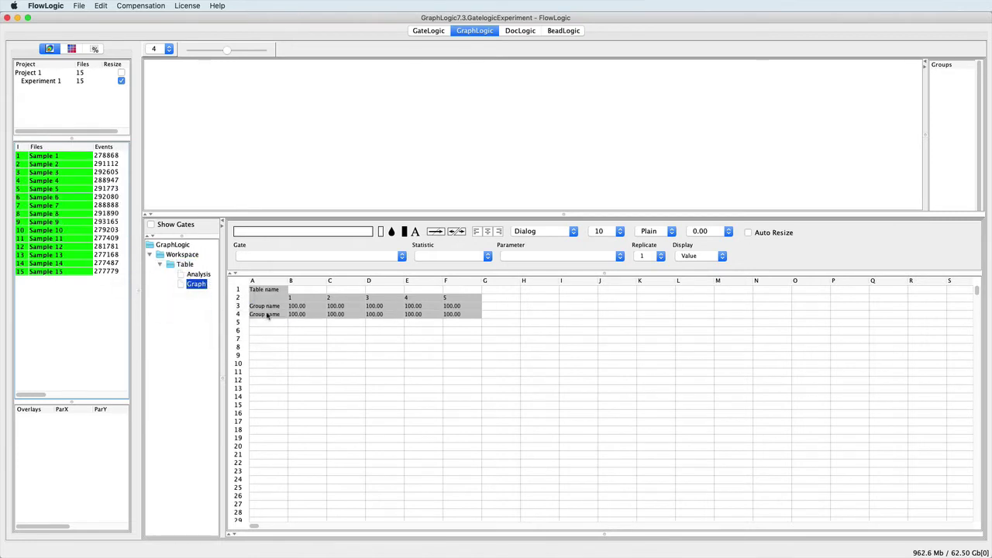
{"action": "left_click", "coordinate": [311, 307]}
{"action": "left_click_drag", "start_coordinate": [313, 308], "coordinate": [452, 318]}
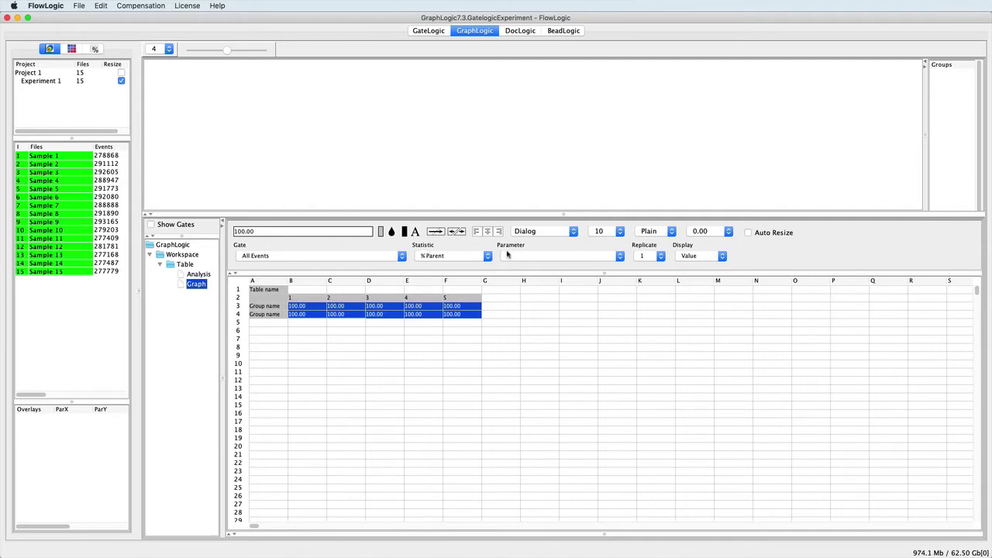
{"action": "left_click", "coordinate": [402, 257]}
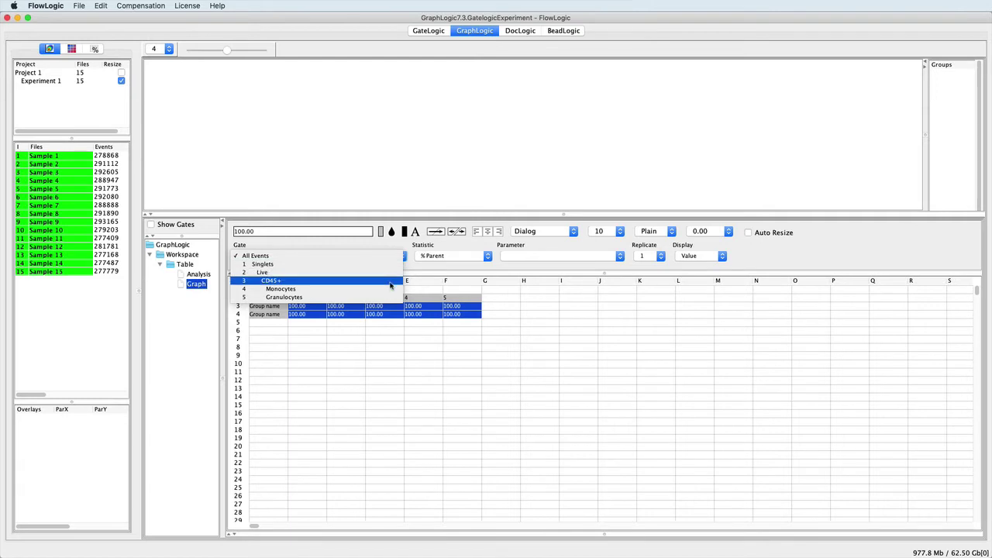
{"action": "left_click", "coordinate": [391, 285]}
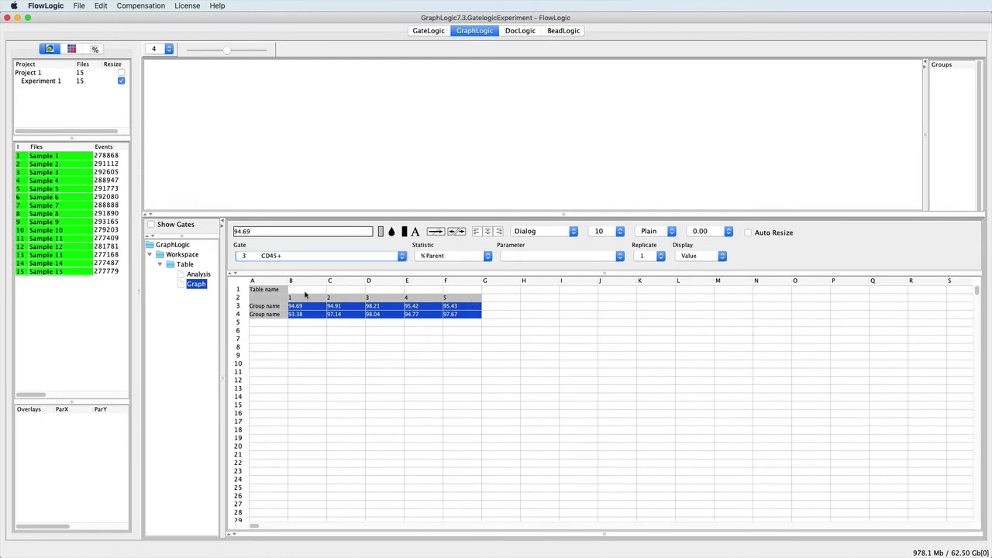
Step: Title the table 'CD45+ %P' in A1 and rename rows A3 and A4 to Group 1 and Group 2
{"action": "left_click", "coordinate": [280, 291]}
{"action": "type", "text": "CD45"}
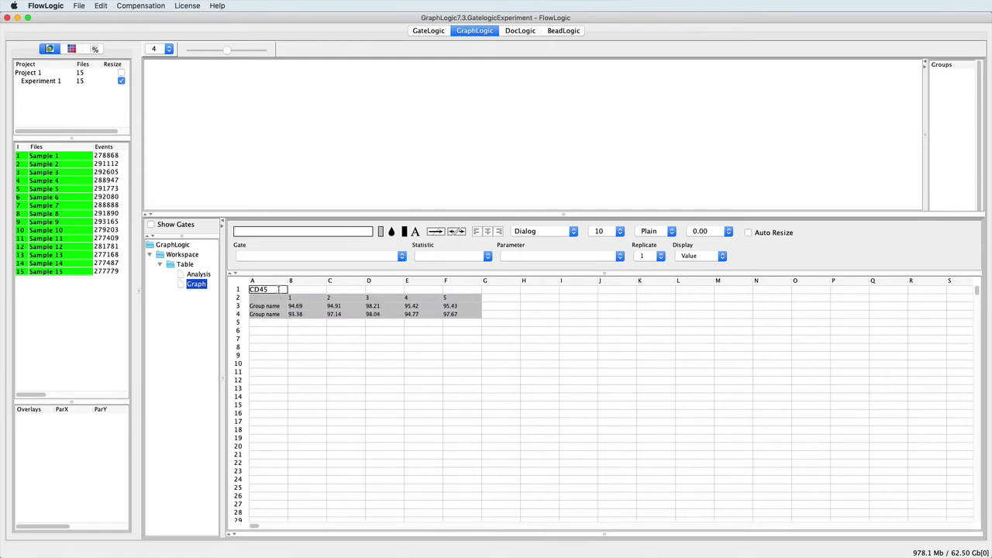
{"action": "type", "text": "+ %P"}
{"action": "key", "text": "Return"}
{"action": "double_click", "coordinate": [276, 308]}
{"action": "double_click", "coordinate": [276, 306]}
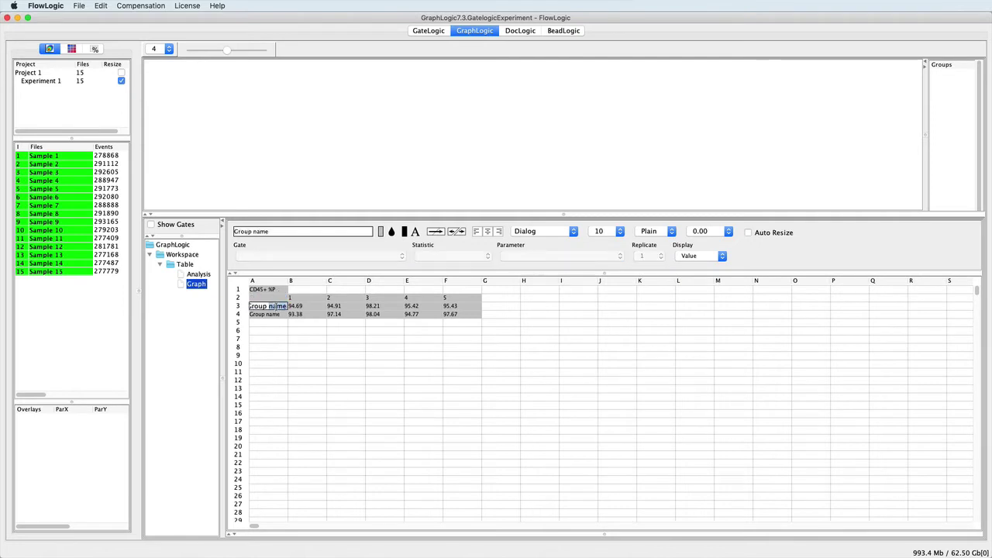
{"action": "type", "text": "1"}
{"action": "left_click", "coordinate": [276, 314]}
{"action": "double_click", "coordinate": [276, 315]}
{"action": "type", "text": "2"}
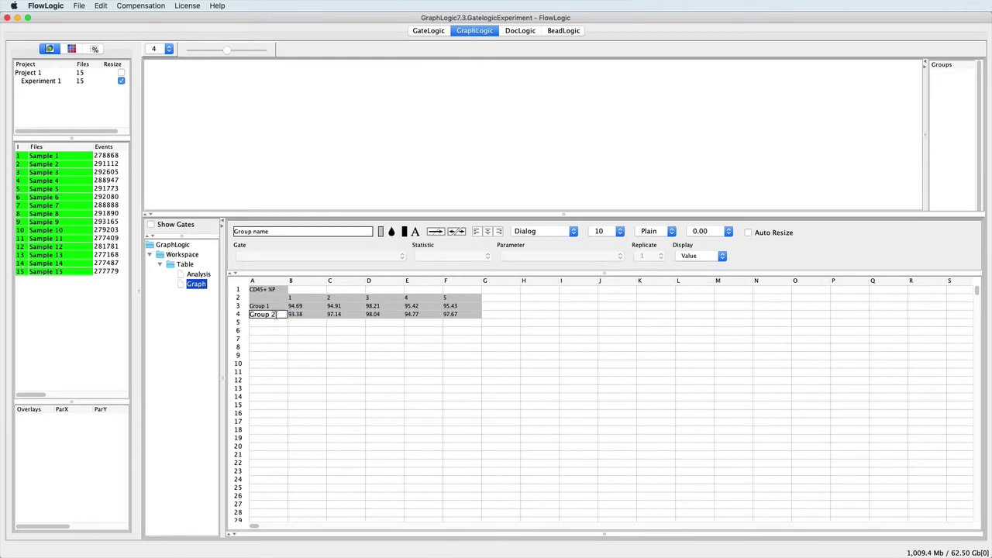
{"action": "key", "text": "Return"}
Step: Look through the right-click options for the group name cells and column headers, choosing none
{"action": "left_click_drag", "start_coordinate": [275, 307], "coordinate": [274, 318]}
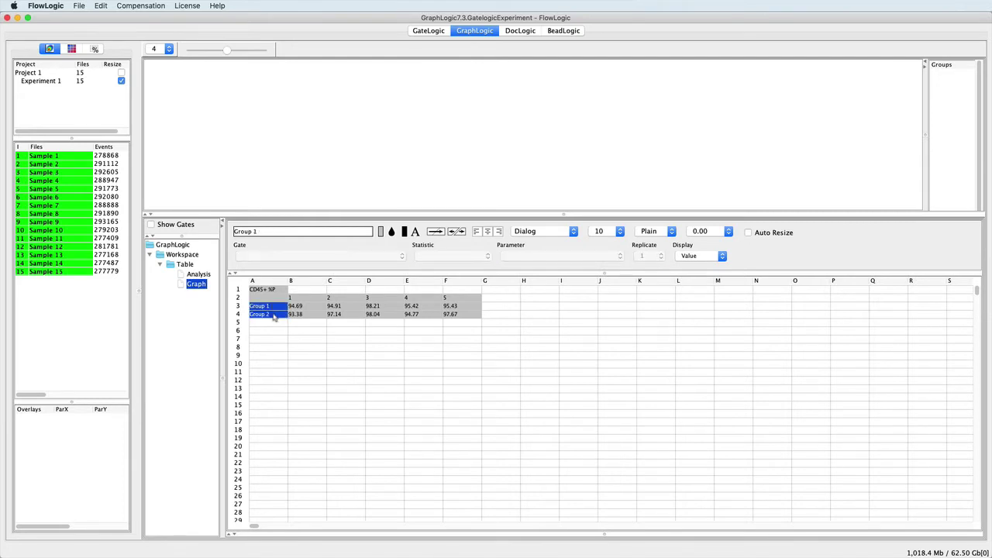
{"action": "right_click", "coordinate": [276, 309]}
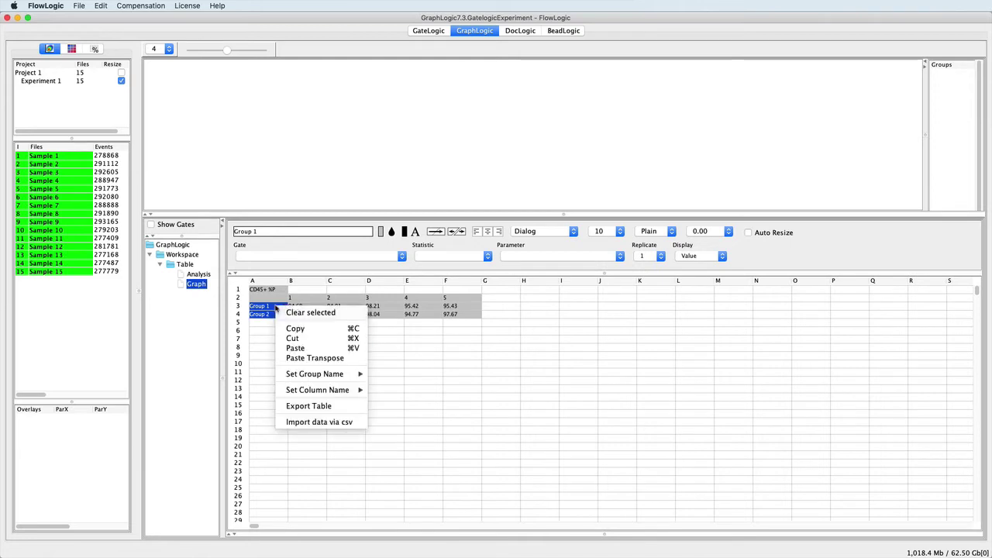
{"action": "mouse_move", "coordinate": [308, 378]}
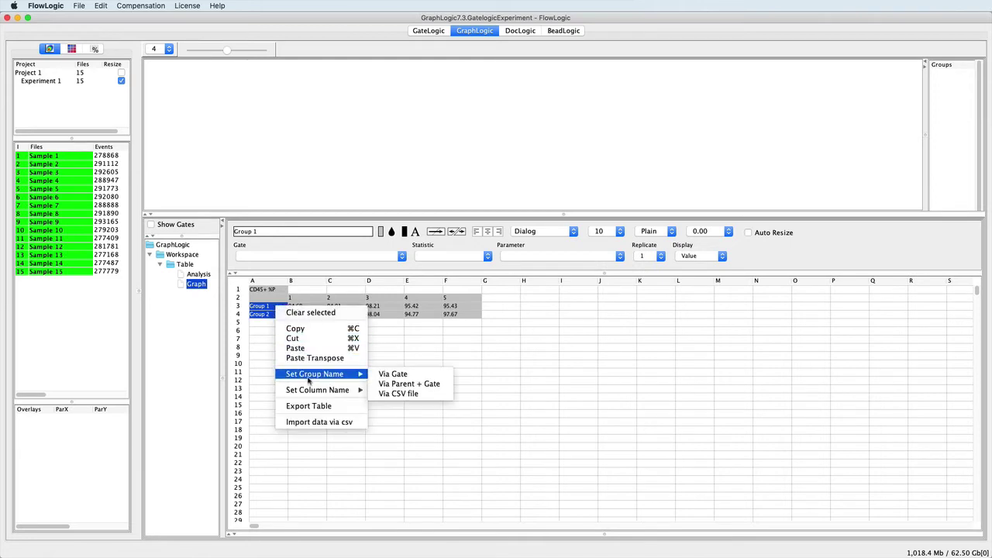
{"action": "left_click", "coordinate": [378, 347]}
{"action": "left_click_drag", "start_coordinate": [293, 299], "coordinate": [448, 300]}
{"action": "right_click", "coordinate": [431, 300]}
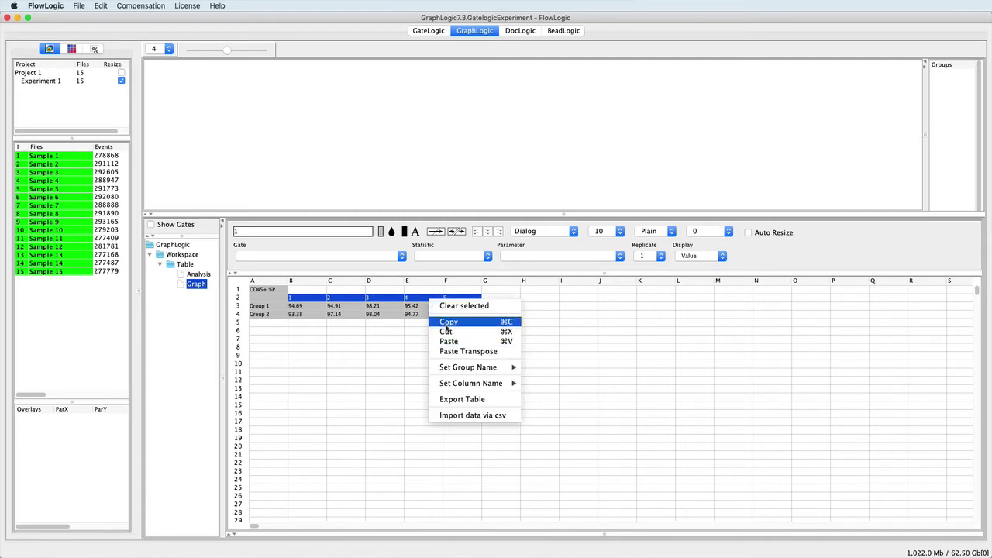
{"action": "mouse_move", "coordinate": [464, 385]}
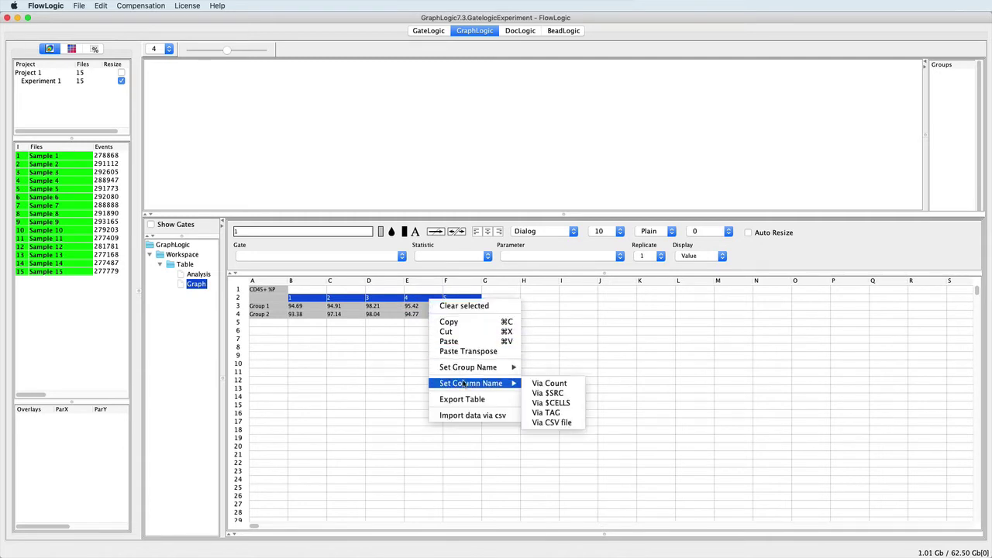
{"action": "left_click", "coordinate": [284, 334]}
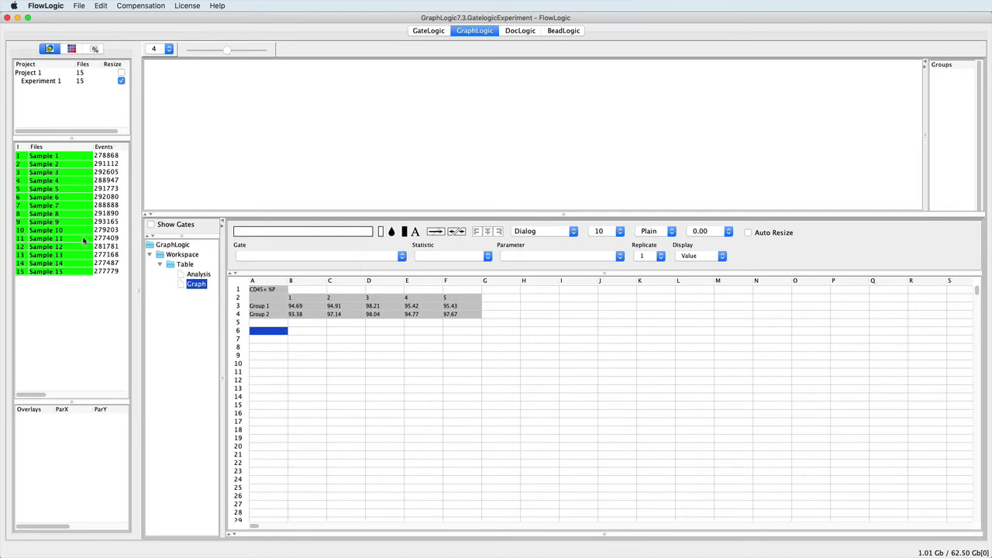
{"action": "left_click_drag", "start_coordinate": [83, 238], "coordinate": [86, 277]}
{"action": "left_click_drag", "start_coordinate": [79, 241], "coordinate": [501, 309]}
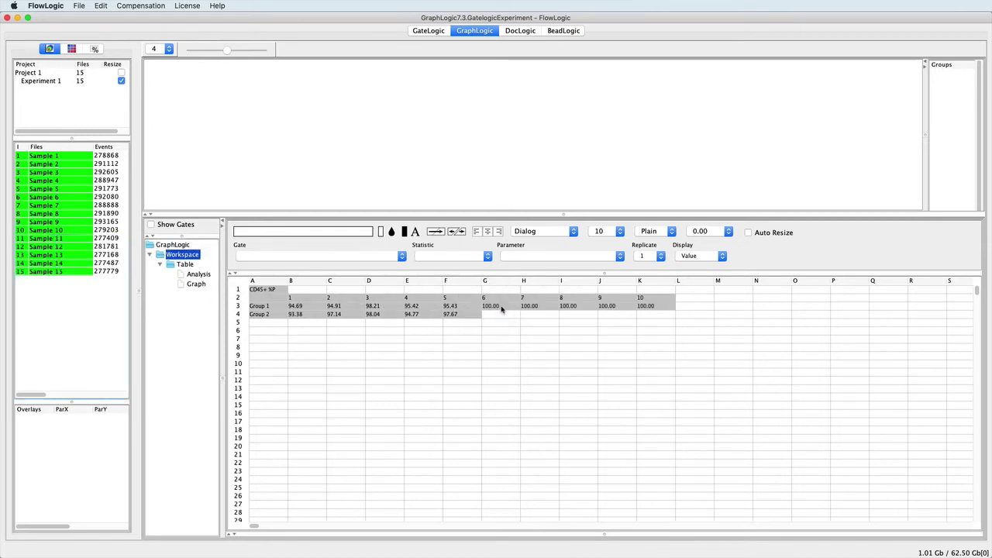
{"action": "left_click_drag", "start_coordinate": [499, 293], "coordinate": [686, 315]}
{"action": "key", "text": "Delete"}
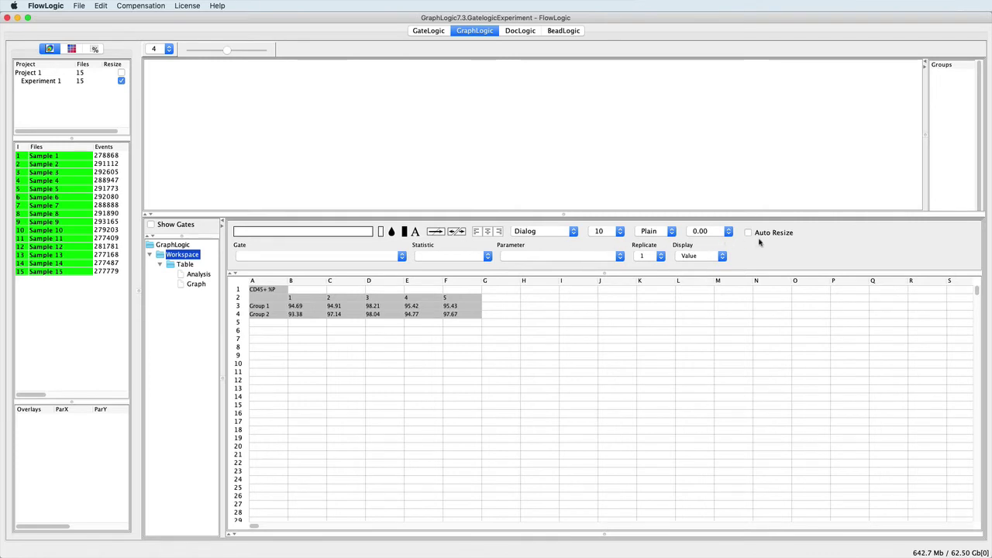
Step: Give the CD45+ %P title cell a yellow background and the number row A2:F2 white
{"action": "left_click", "coordinate": [286, 289]}
{"action": "left_click", "coordinate": [381, 232]}
{"action": "left_click", "coordinate": [397, 211]}
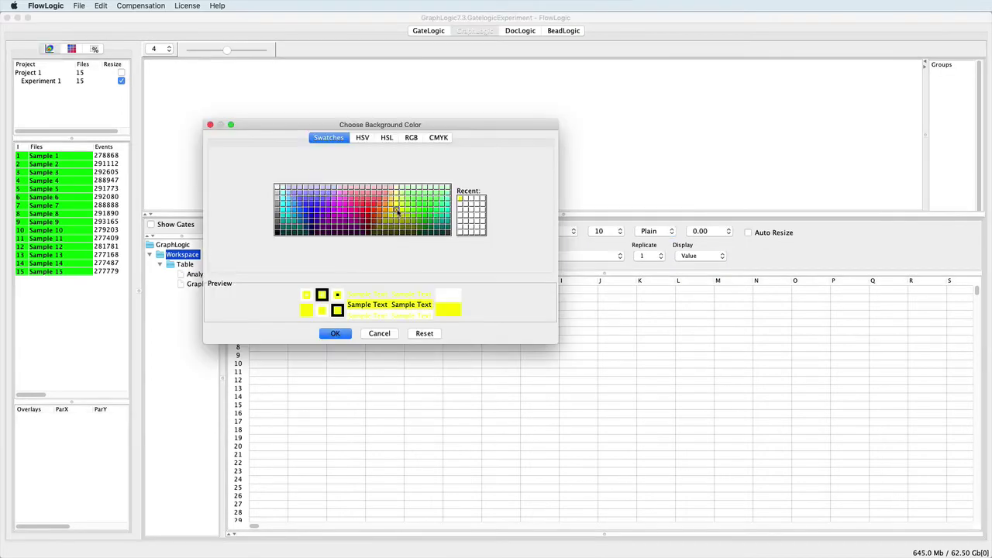
{"action": "left_click", "coordinate": [334, 333]}
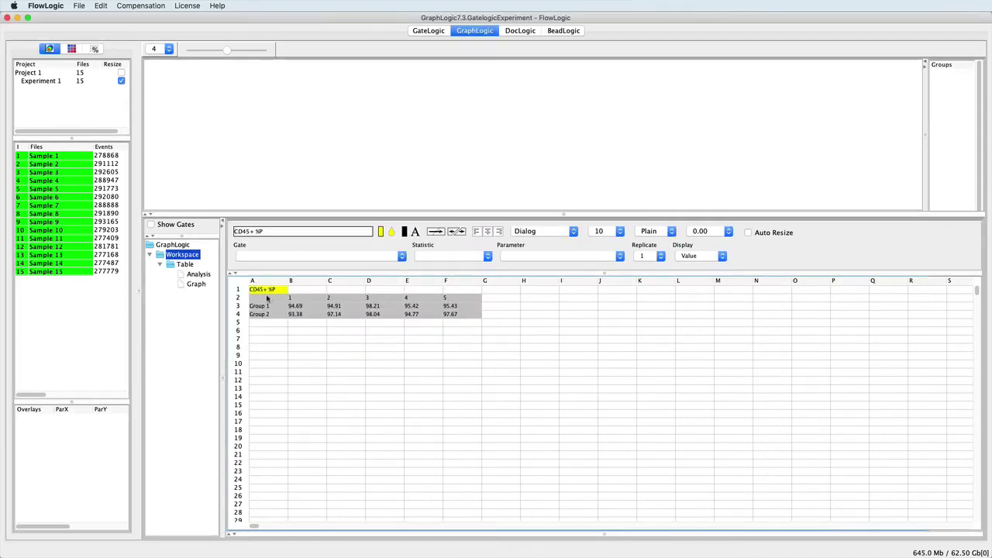
{"action": "left_click_drag", "start_coordinate": [267, 299], "coordinate": [451, 301]}
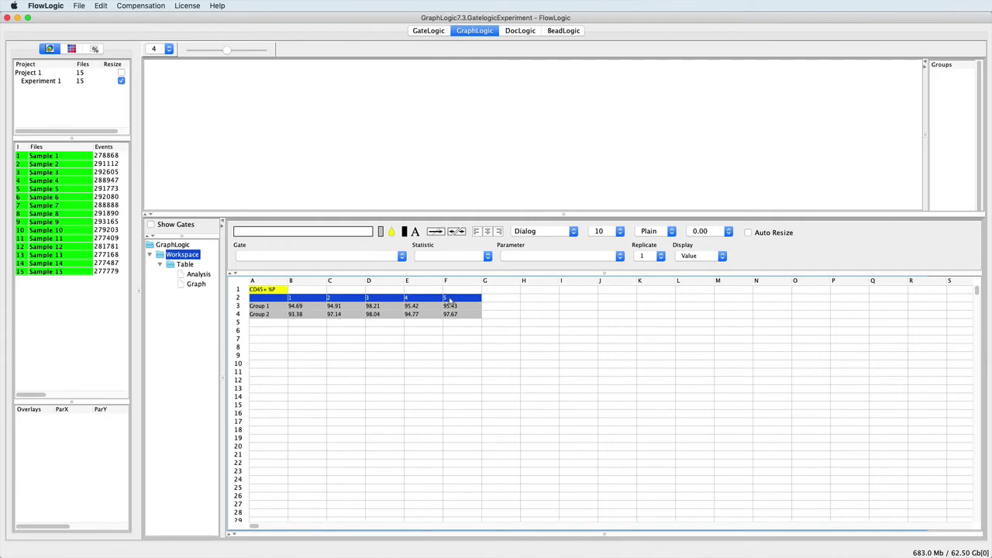
{"action": "left_click", "coordinate": [381, 233]}
{"action": "left_click", "coordinate": [278, 187]}
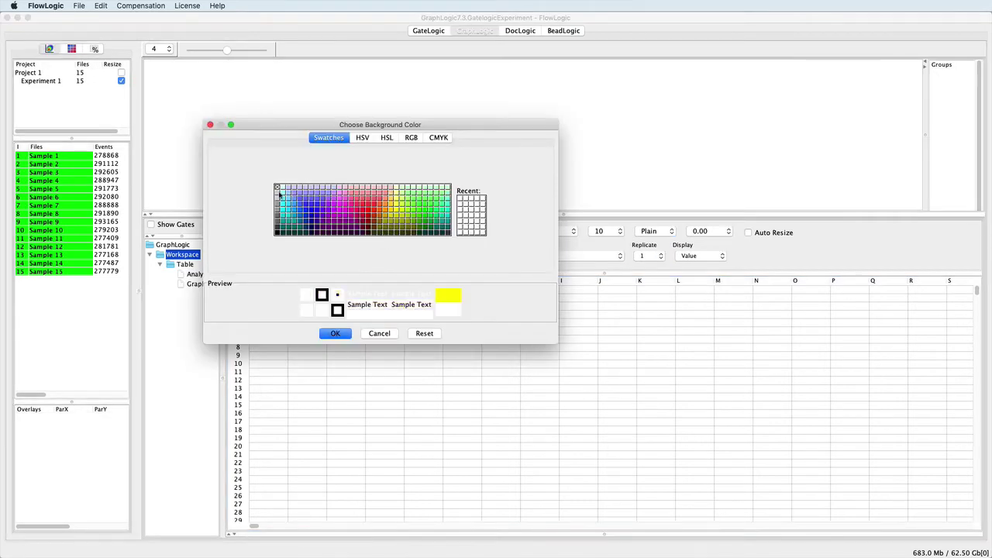
{"action": "left_click", "coordinate": [335, 334]}
Step: Shade the Group 1 row pink and the Group 2 row light green
{"action": "left_click_drag", "start_coordinate": [268, 306], "coordinate": [452, 309]}
{"action": "left_click", "coordinate": [381, 232]}
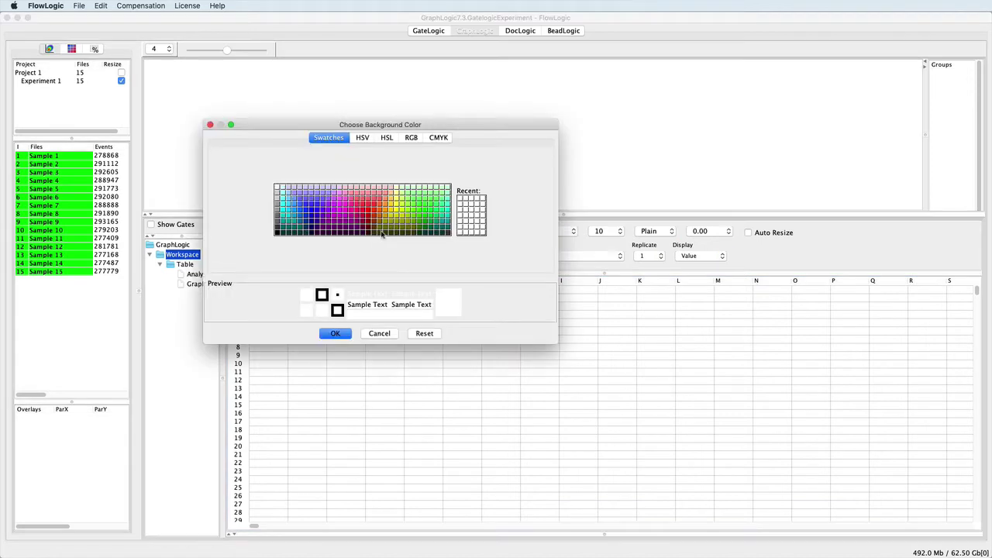
{"action": "left_click", "coordinate": [362, 187]}
{"action": "left_click", "coordinate": [335, 333]}
{"action": "left_click_drag", "start_coordinate": [271, 315], "coordinate": [451, 316]}
{"action": "left_click", "coordinate": [381, 232]}
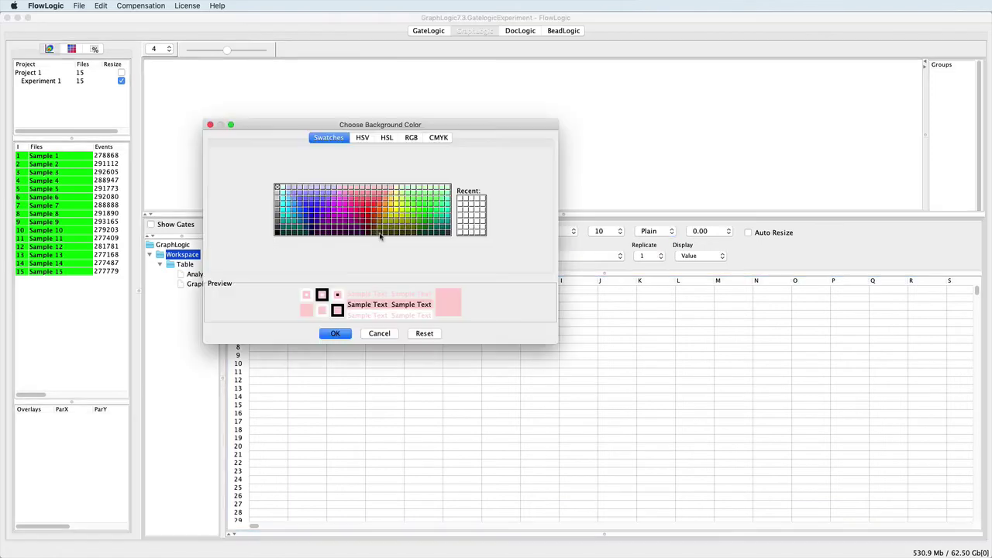
{"action": "left_click", "coordinate": [419, 187]}
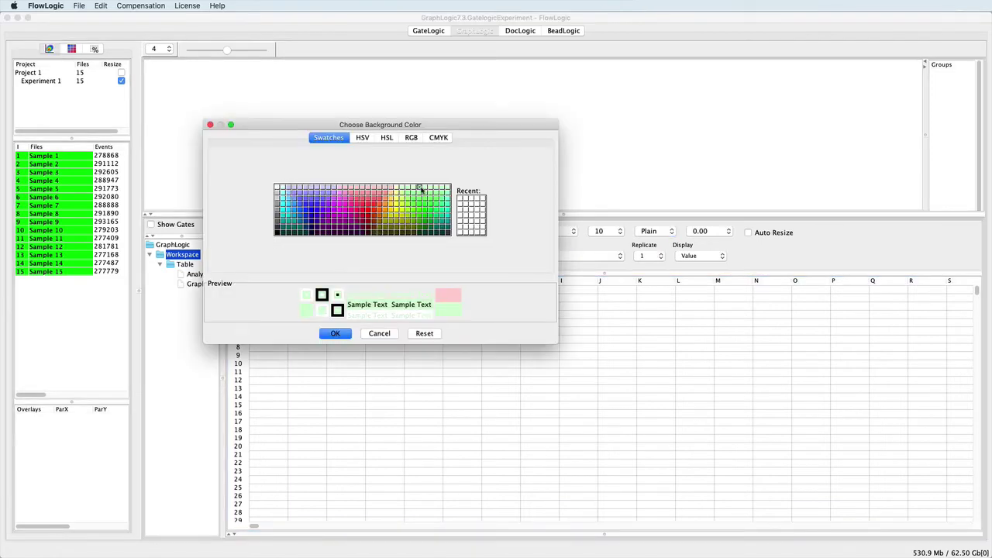
{"action": "left_click", "coordinate": [338, 334]}
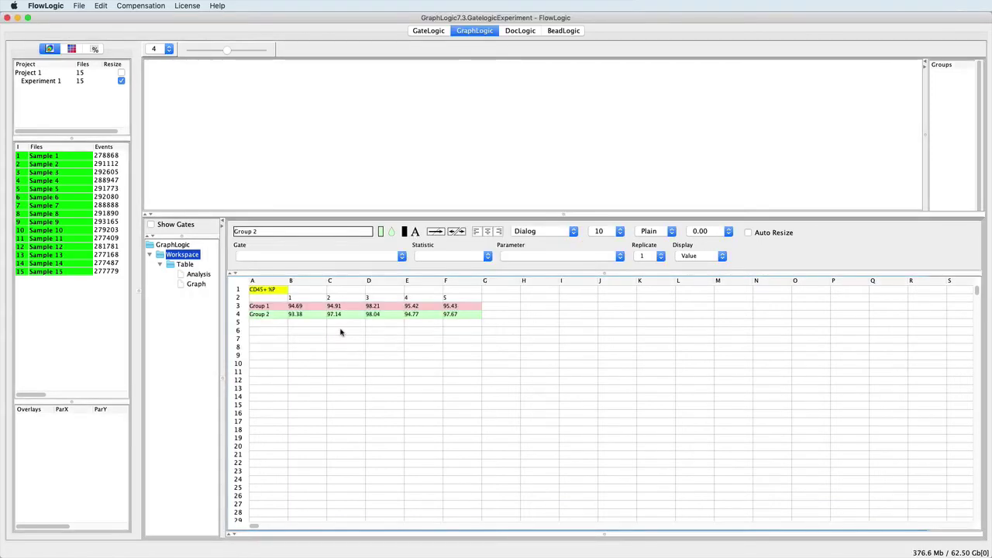
Step: Centre the column A labels, right-align the numbers in B2:F4, and turn on Auto Resize
{"action": "left_click_drag", "start_coordinate": [272, 294], "coordinate": [265, 314]}
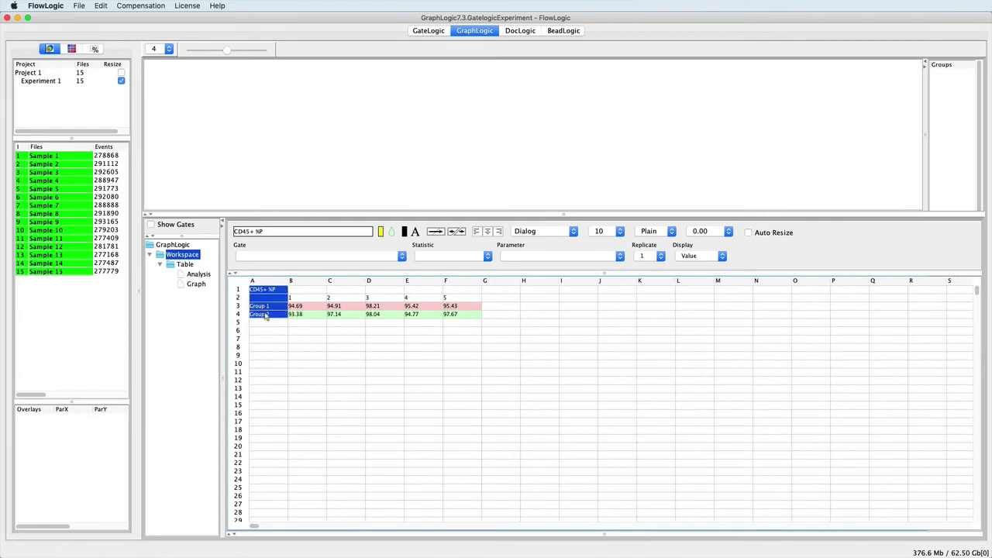
{"action": "left_click", "coordinate": [488, 231]}
{"action": "left_click_drag", "start_coordinate": [292, 299], "coordinate": [455, 314]}
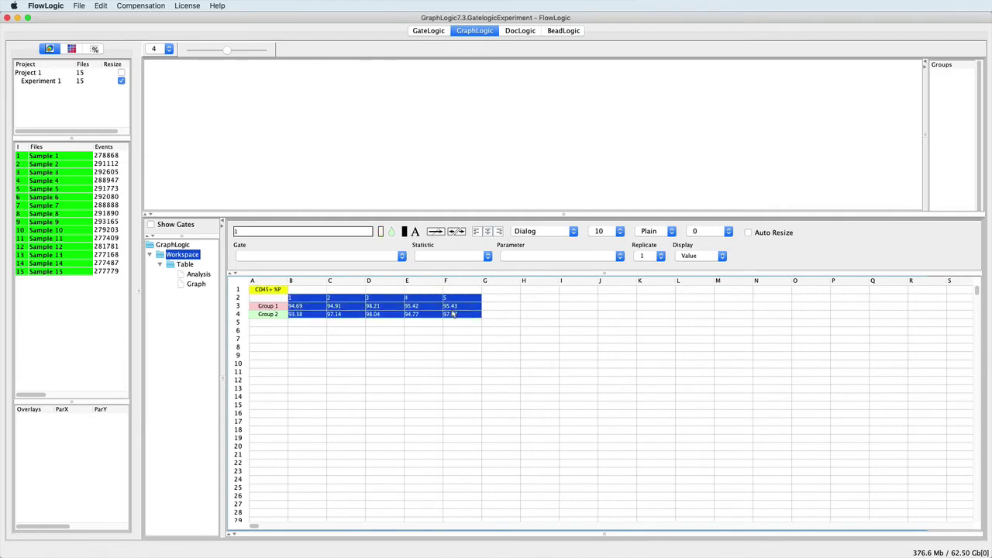
{"action": "left_click", "coordinate": [500, 232]}
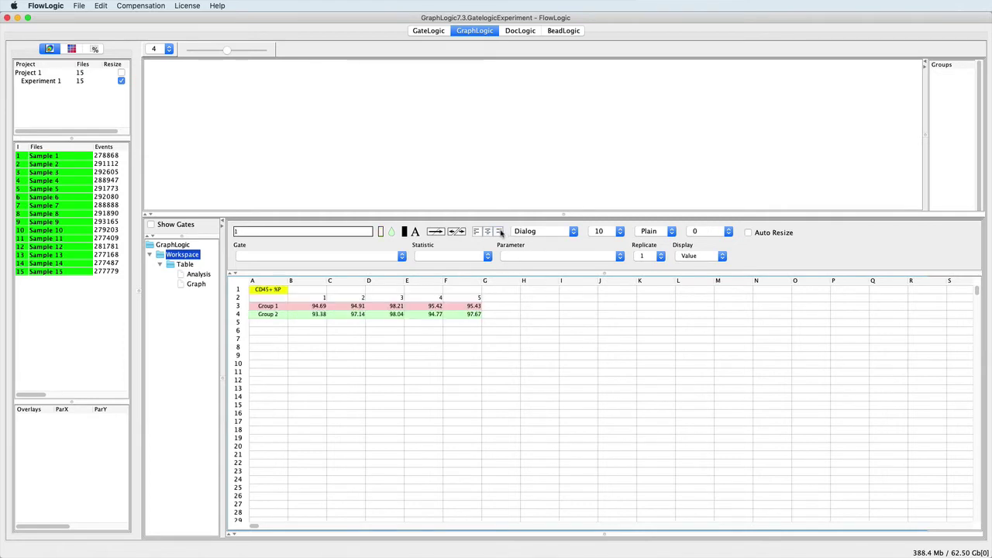
{"action": "left_click", "coordinate": [748, 233]}
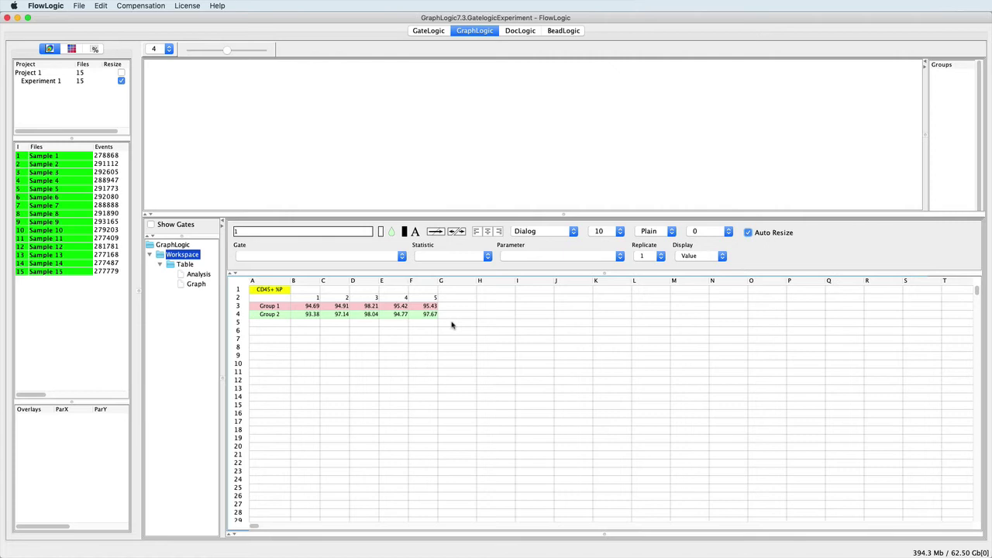
{"action": "left_click_drag", "start_coordinate": [303, 307], "coordinate": [422, 315]}
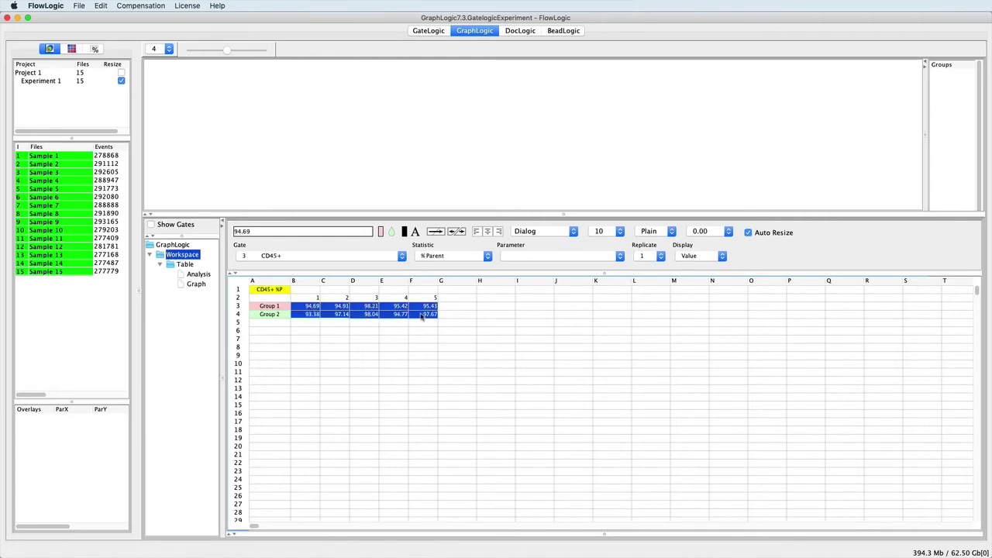
{"action": "left_click", "coordinate": [721, 256]}
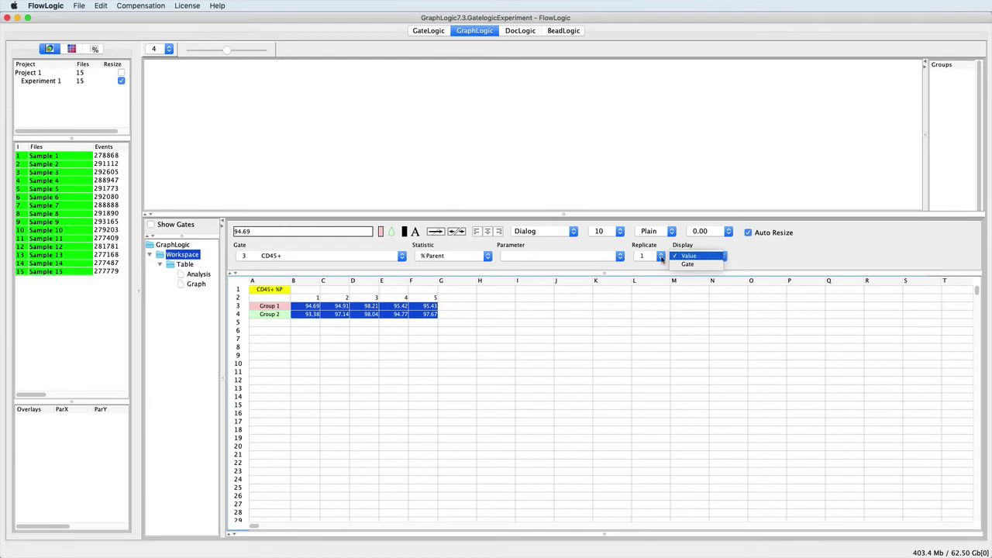
{"action": "left_click", "coordinate": [643, 306]}
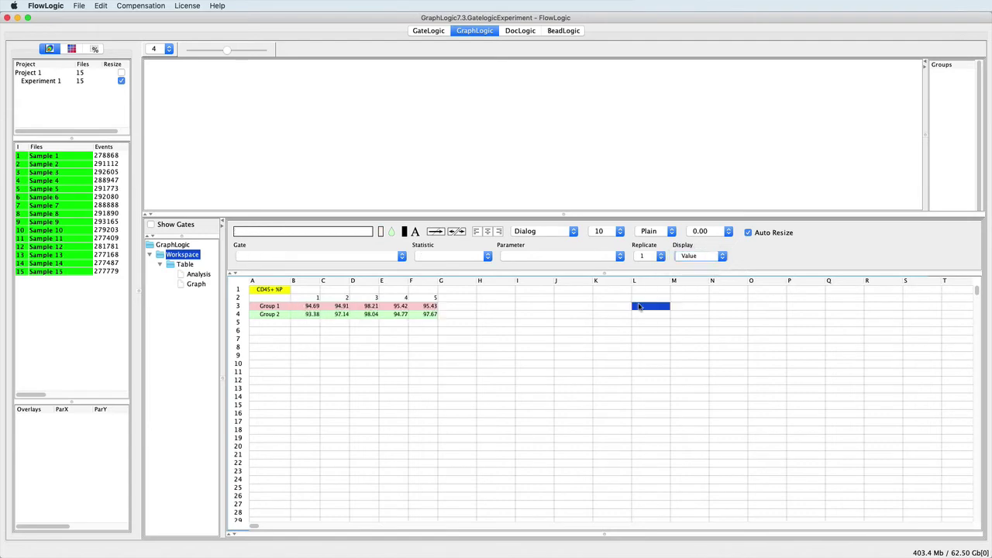
{"action": "left_click_drag", "start_coordinate": [317, 307], "coordinate": [417, 308]}
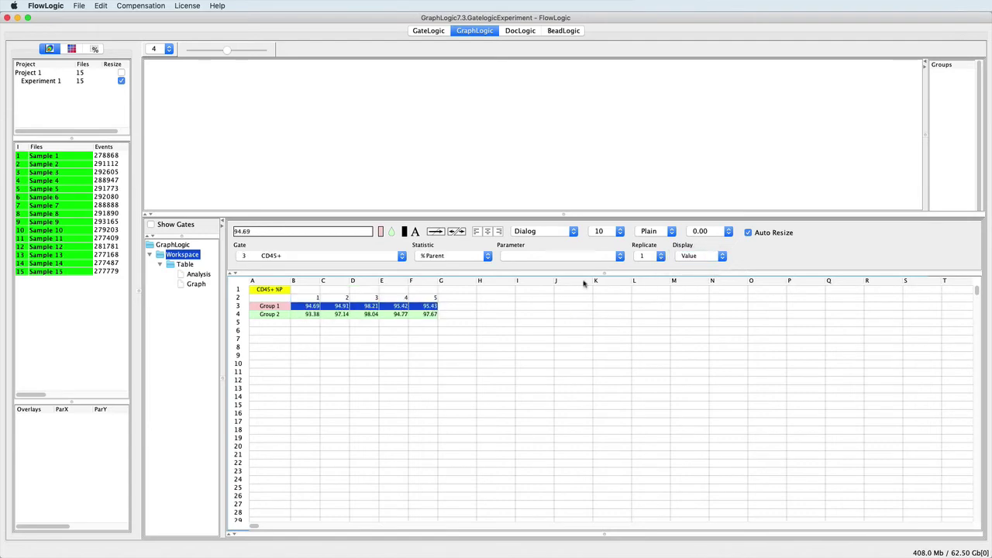
{"action": "left_click", "coordinate": [661, 256]}
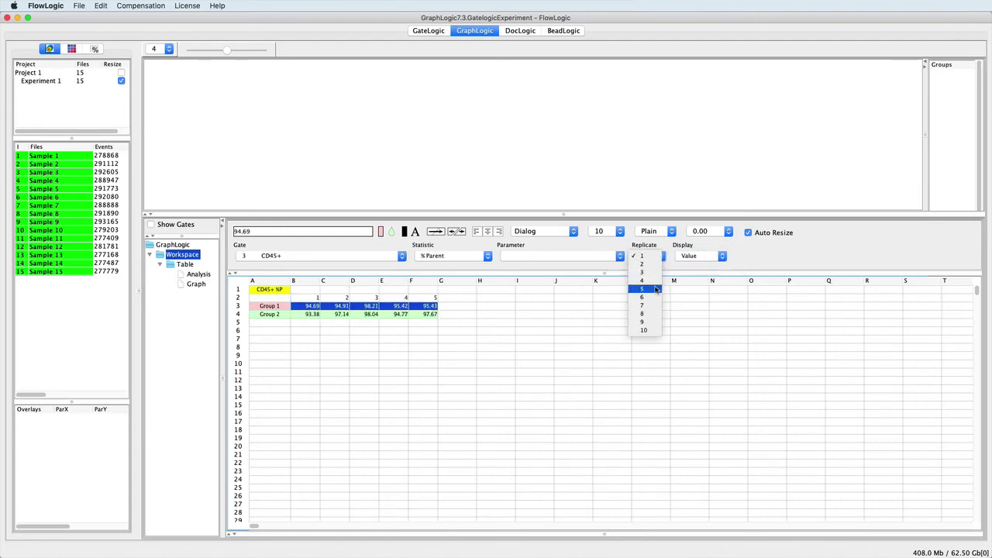
{"action": "left_click", "coordinate": [757, 261]}
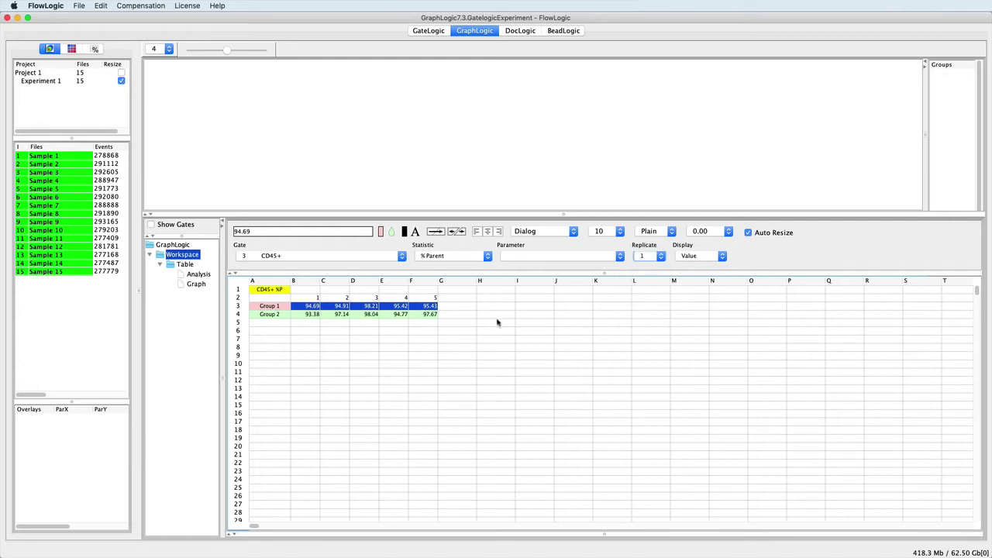
{"action": "left_click", "coordinate": [462, 325]}
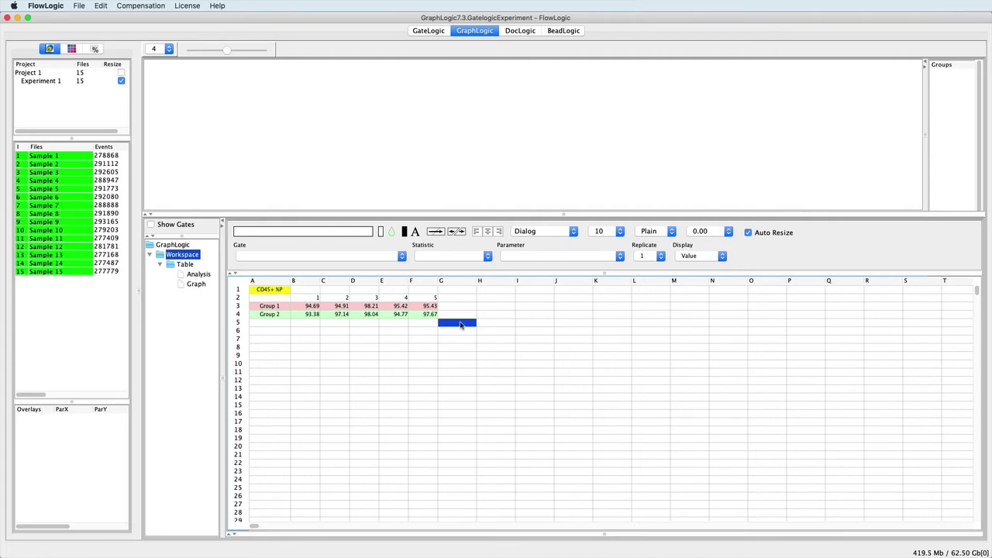
Step: Copy the CD45+ %P table A1:F4 and paste copies at A7 and A13
{"action": "left_click_drag", "start_coordinate": [284, 293], "coordinate": [414, 314]}
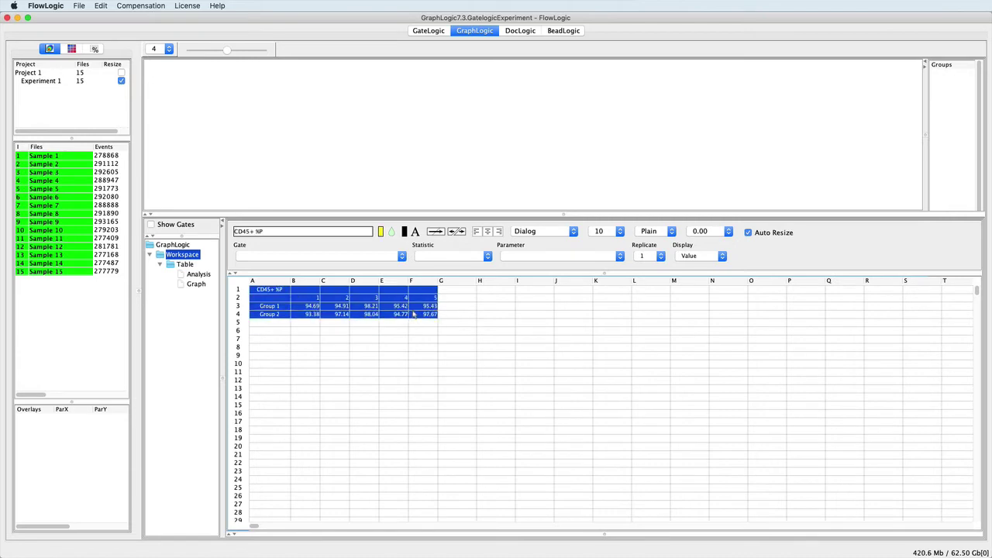
{"action": "right_click", "coordinate": [411, 311]}
{"action": "left_click", "coordinate": [422, 334]}
{"action": "left_click", "coordinate": [275, 332]}
{"action": "right_click", "coordinate": [275, 344]}
{"action": "left_click", "coordinate": [301, 387]}
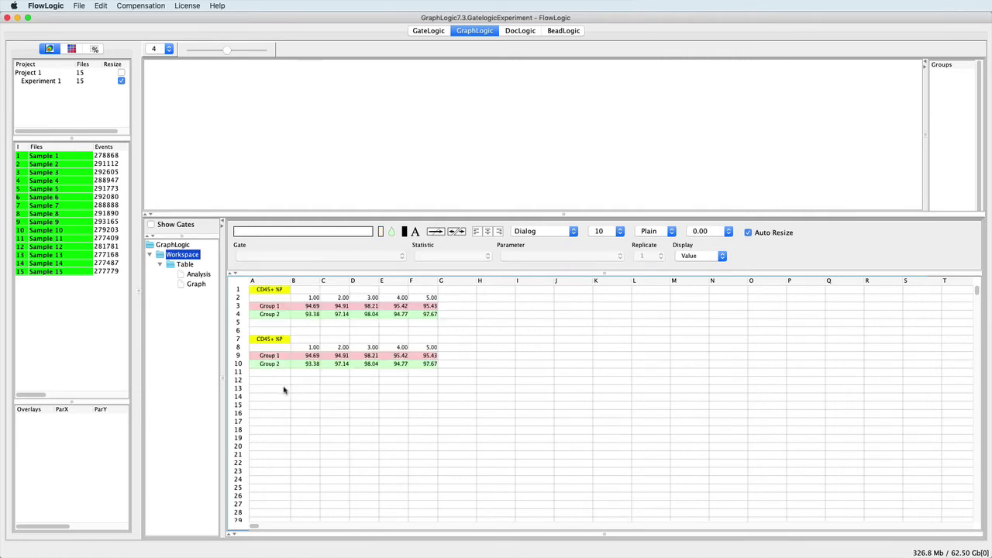
{"action": "left_click", "coordinate": [283, 389]}
{"action": "right_click", "coordinate": [284, 389]}
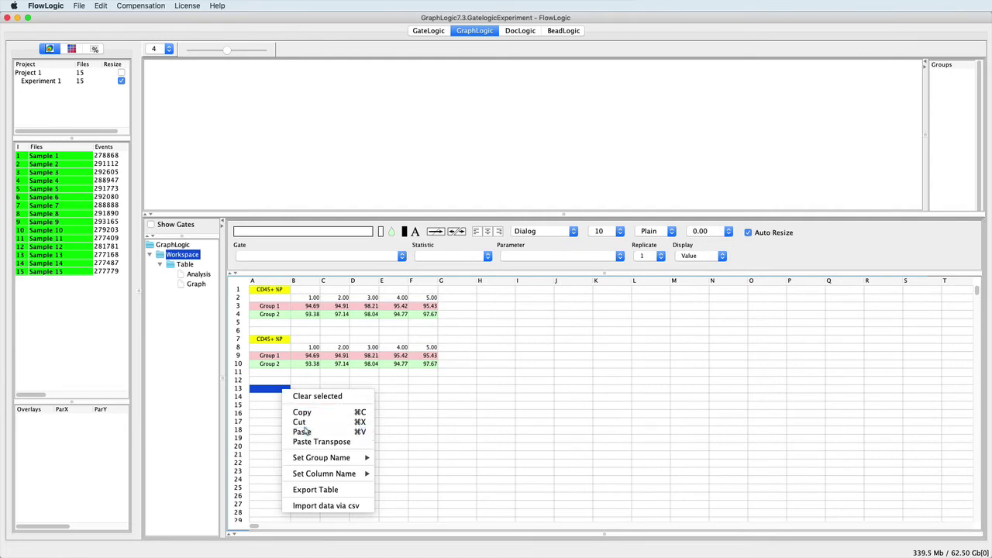
{"action": "left_click", "coordinate": [302, 431]}
Step: Retitle the A7 copy 'Granulocytes %P' and replace CD45+ with 'Monocytes' in the A13 title
{"action": "left_click", "coordinate": [269, 341]}
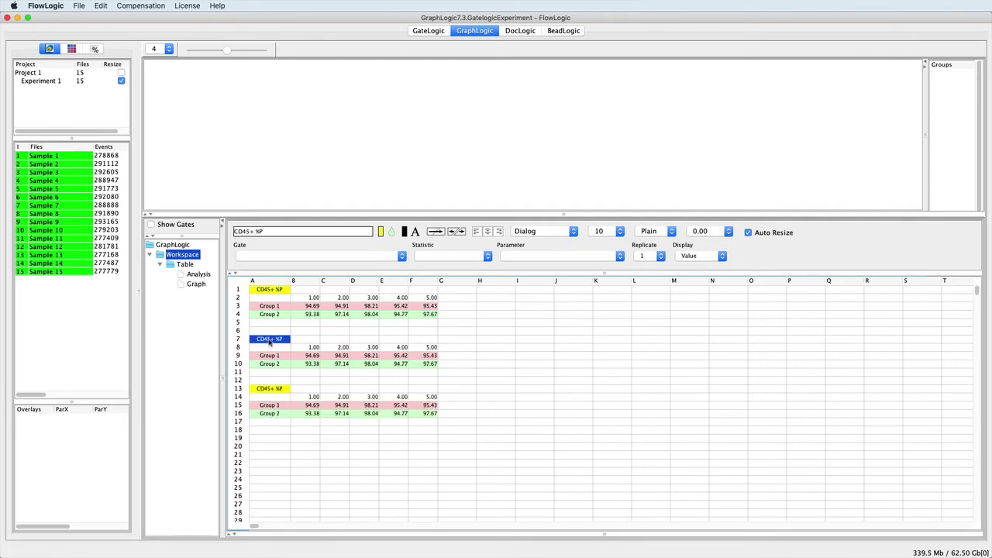
{"action": "double_click", "coordinate": [270, 339]}
{"action": "left_click_drag", "start_coordinate": [271, 339], "coordinate": [247, 342]}
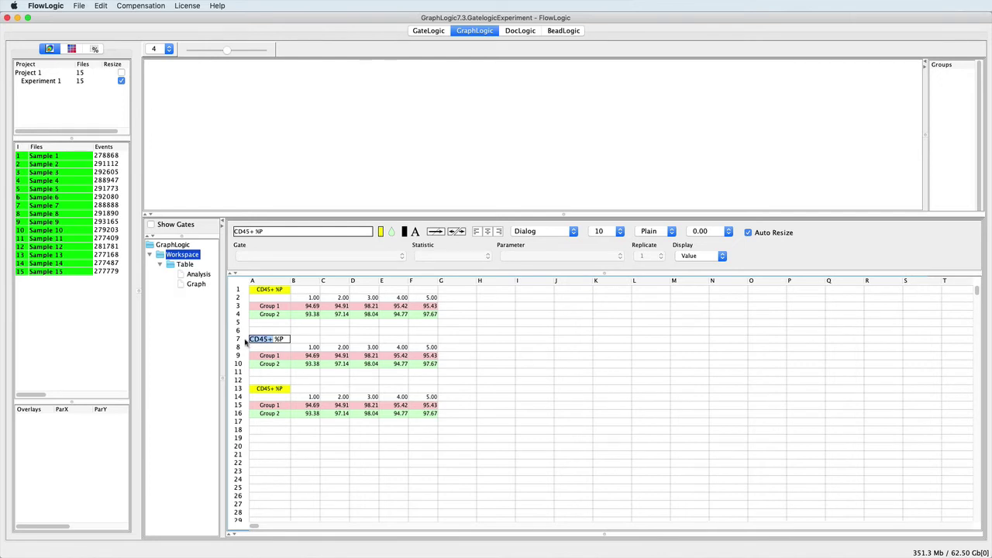
{"action": "type", "text": "Granulocytes"}
{"action": "key", "text": "Return"}
{"action": "left_click", "coordinate": [271, 389]}
{"action": "left_click", "coordinate": [271, 388]}
{"action": "left_click_drag", "start_coordinate": [272, 389], "coordinate": [251, 383]}
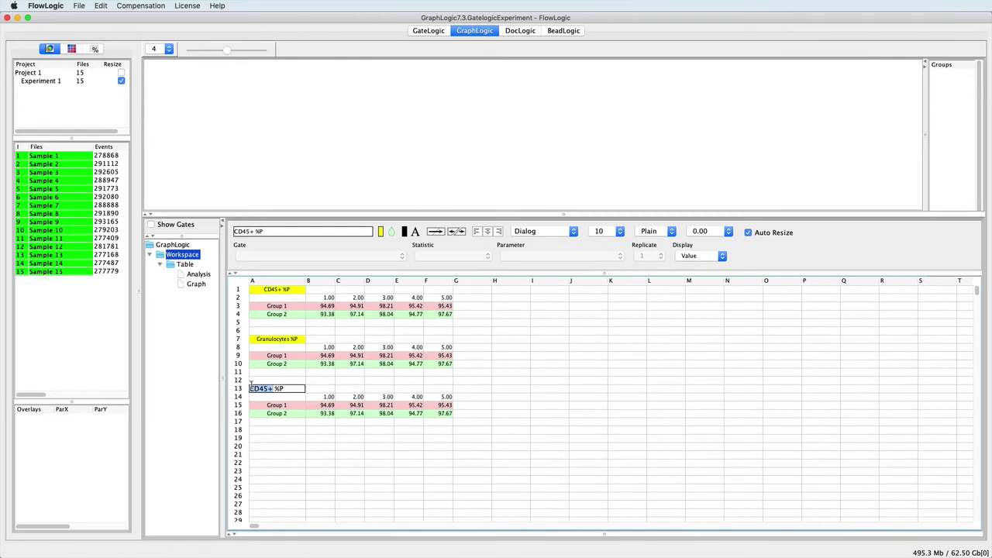
{"action": "type", "text": "Monocytes"}
Step: Confirm the Monocytes %P title and base the Granulocytes table's values B9:F10 on the Granulocytes gate
{"action": "key", "text": "Return"}
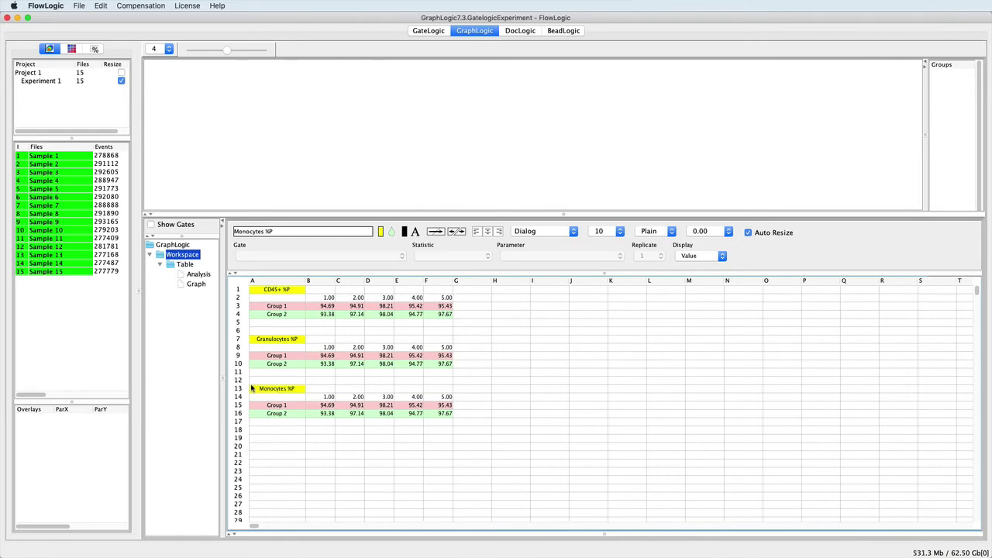
{"action": "left_click_drag", "start_coordinate": [324, 356], "coordinate": [442, 369]}
{"action": "left_click", "coordinate": [401, 257]}
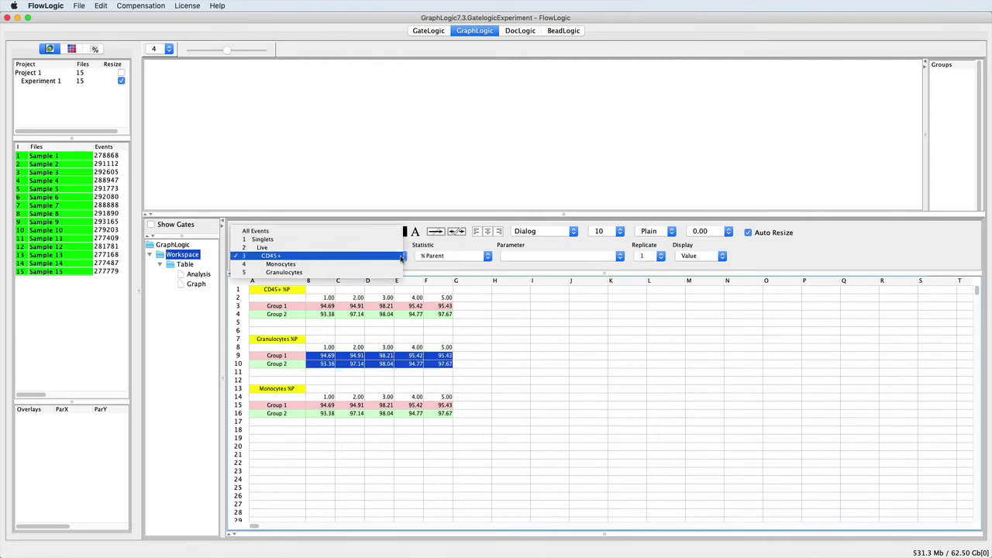
{"action": "left_click", "coordinate": [393, 273]}
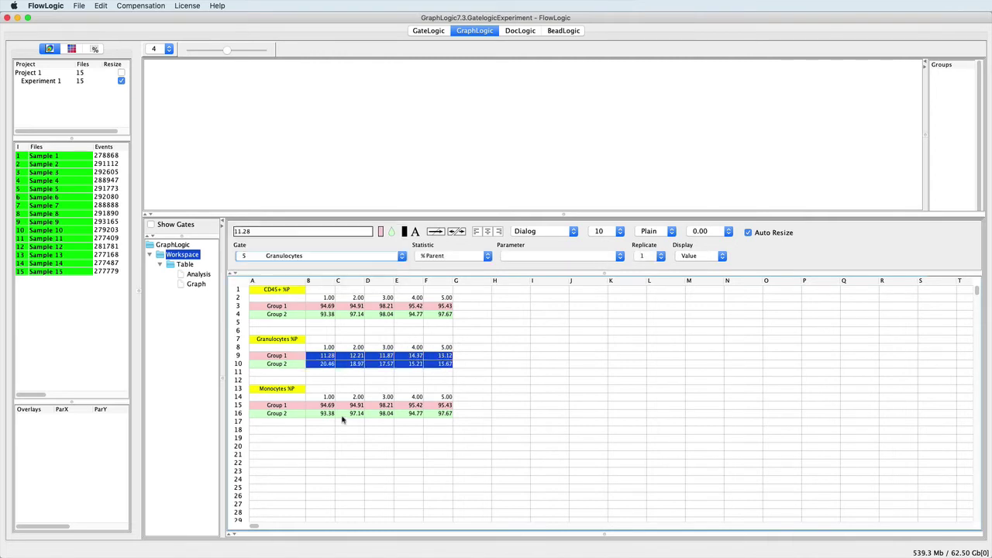
Step: Base the Monocytes table's values B15:F16 on the Monocytes gate
{"action": "left_click", "coordinate": [321, 406]}
{"action": "left_click_drag", "start_coordinate": [322, 406], "coordinate": [434, 414]}
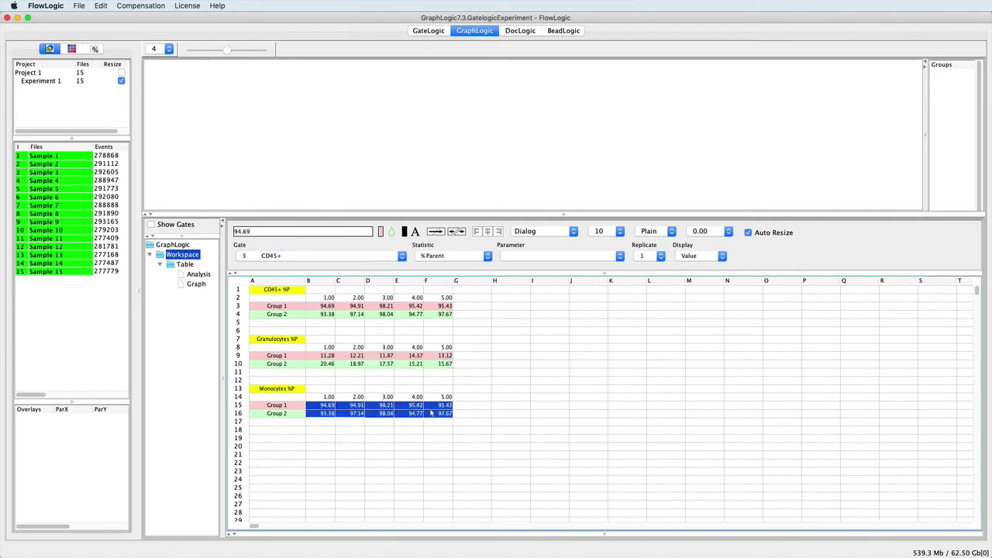
{"action": "left_click", "coordinate": [401, 256]}
{"action": "left_click", "coordinate": [393, 264]}
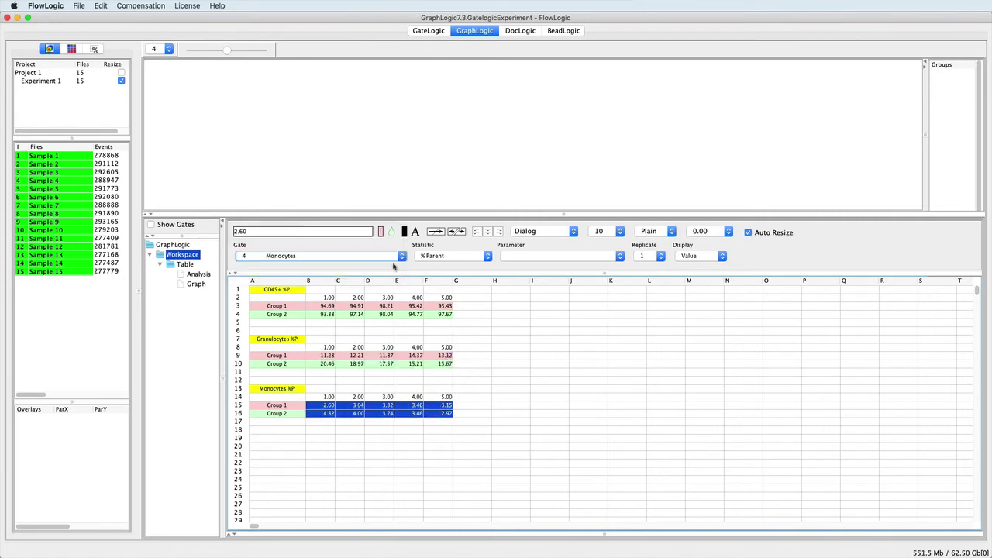
Step: Copy all three tables and paste the duplicate starting at cell H1
{"action": "left_click", "coordinate": [444, 416]}
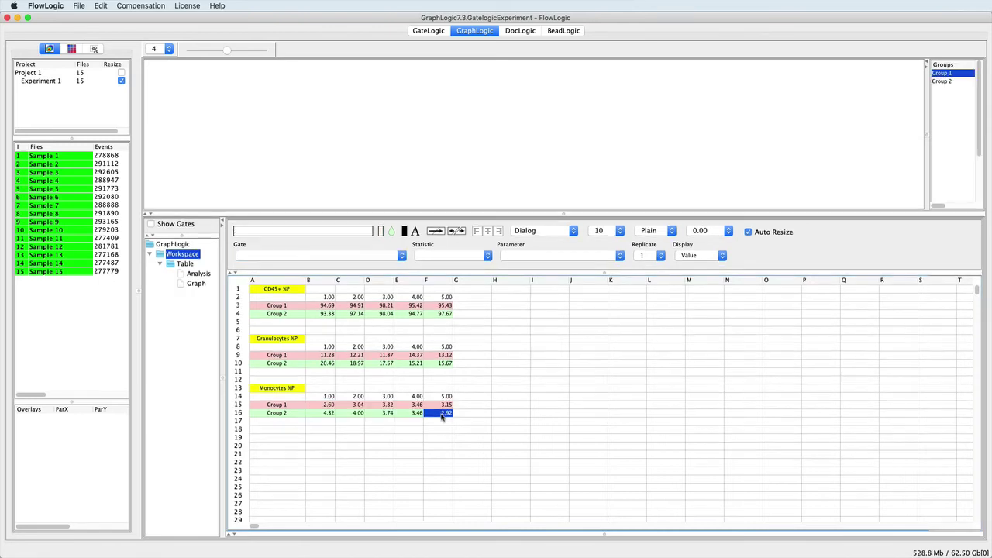
{"action": "left_click", "coordinate": [289, 292], "text": "shift"}
{"action": "right_click", "coordinate": [289, 292]}
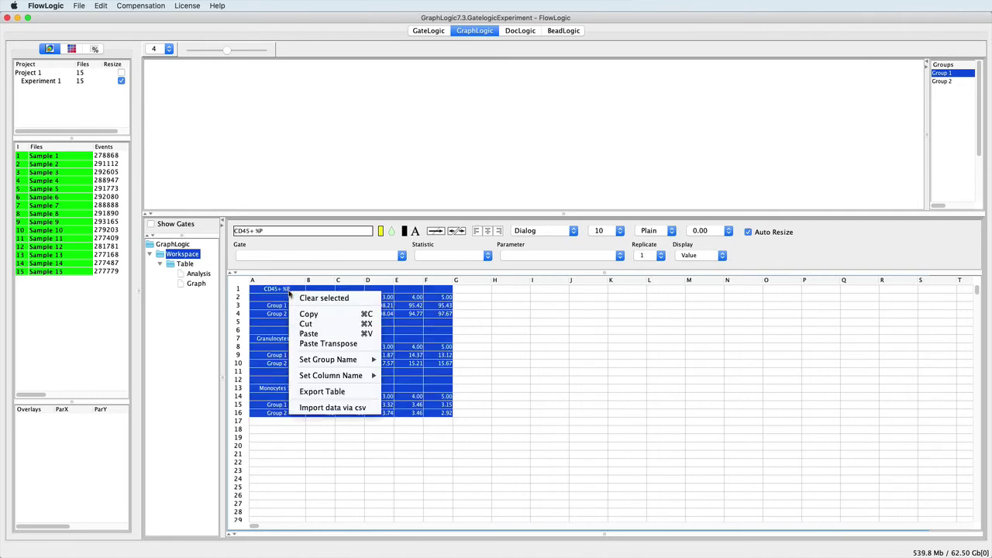
{"action": "left_click", "coordinate": [306, 311]}
{"action": "left_click", "coordinate": [524, 290]}
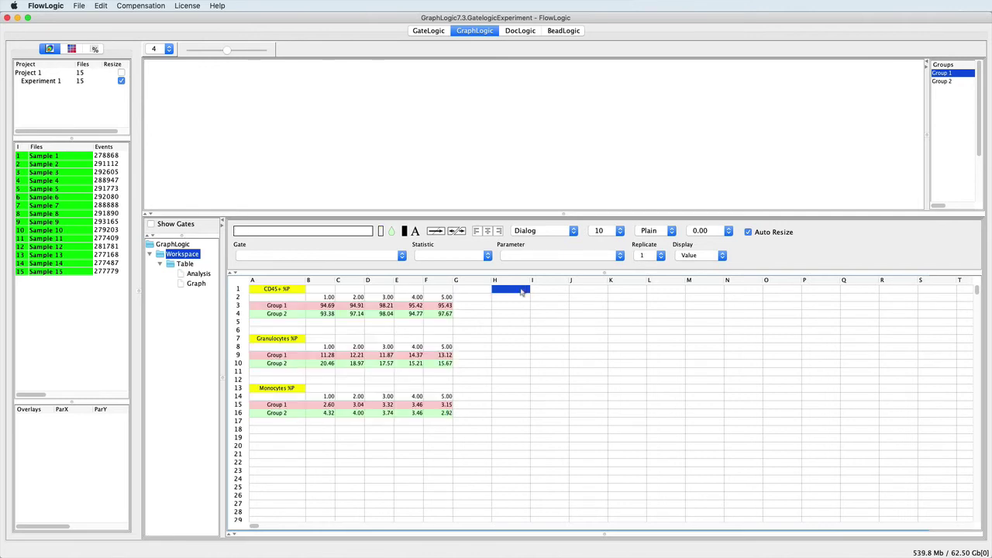
{"action": "right_click", "coordinate": [524, 290]}
{"action": "left_click", "coordinate": [542, 332]}
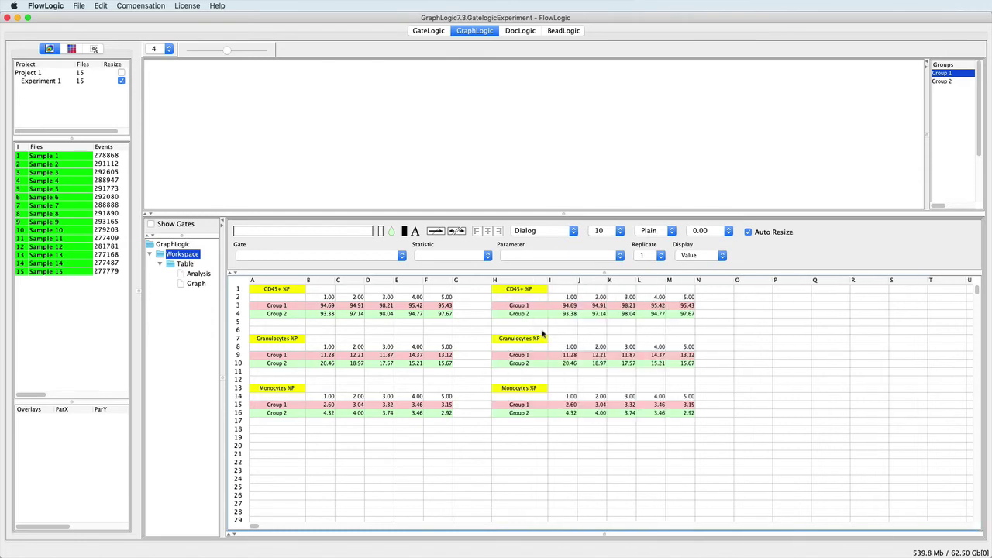
Step: Retitle the copies 'CD45+ #', 'Granulocytes #' and 'Monocytes #' in H1, H7 and H13
{"action": "double_click", "coordinate": [533, 288]}
{"action": "key", "text": "BackSpace"}
{"action": "key", "text": "BackSpace"}
{"action": "type", "text": "#"}
{"action": "key", "text": "Return"}
{"action": "double_click", "coordinate": [535, 338]}
{"action": "key", "text": "BackSpace"}
{"action": "key", "text": "BackSpace"}
{"action": "type", "text": "#"}
{"action": "key", "text": "Return"}
{"action": "double_click", "coordinate": [540, 388]}
{"action": "key", "text": "BackSpace"}
{"action": "key", "text": "BackSpace"}
{"action": "type", "text": "#"}
{"action": "key", "text": "Return"}
Step: Show Event Count with 0 decimals in I3:M16, set row 2 replicate numbers to 0 decimals, keep Auto Resize
{"action": "left_click", "coordinate": [558, 309]}
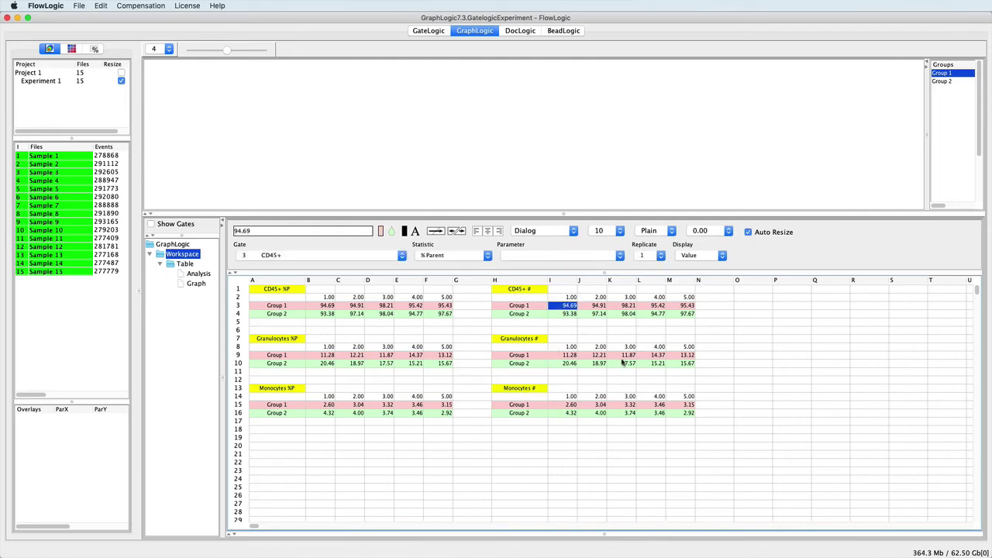
{"action": "left_click", "coordinate": [676, 415], "text": "shift"}
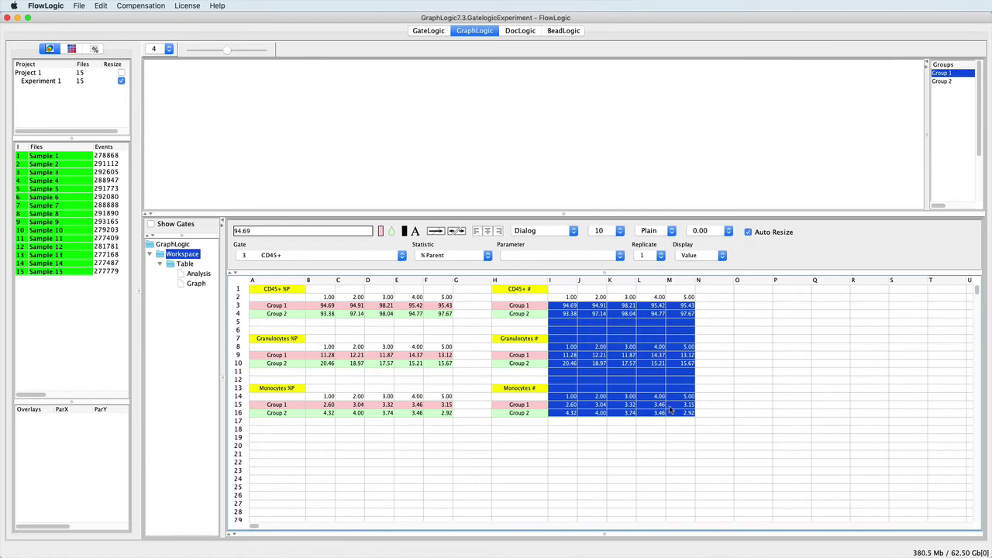
{"action": "left_click", "coordinate": [457, 257]}
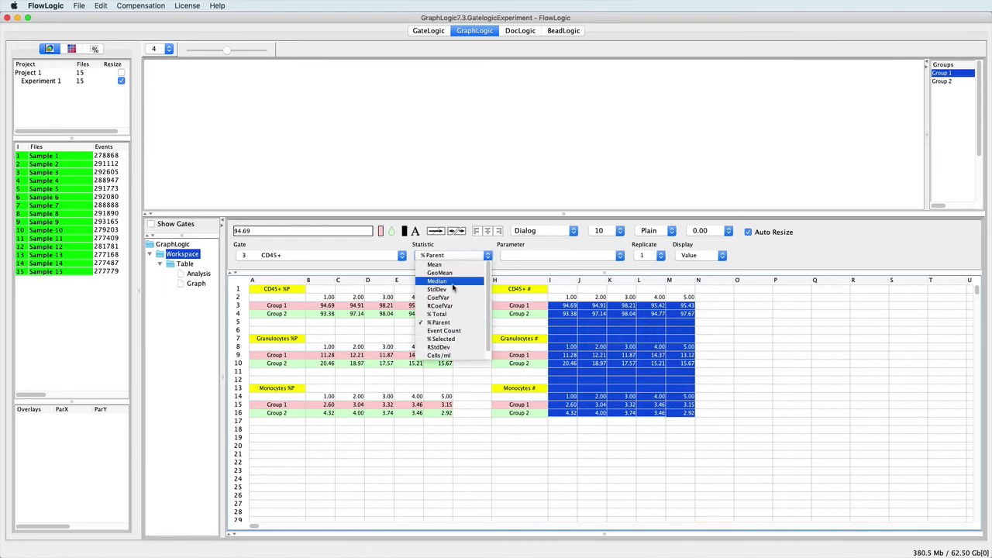
{"action": "left_click", "coordinate": [463, 332]}
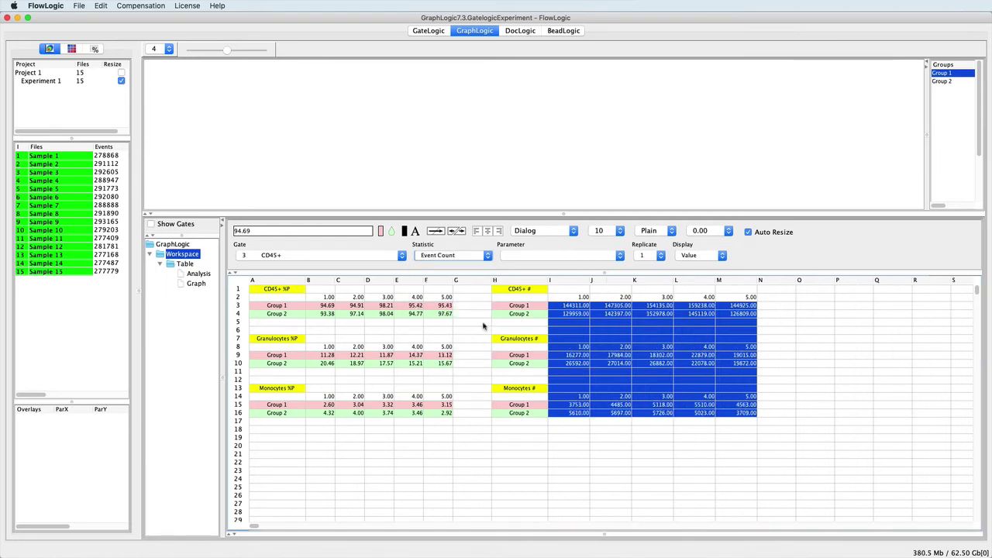
{"action": "left_click", "coordinate": [716, 234]}
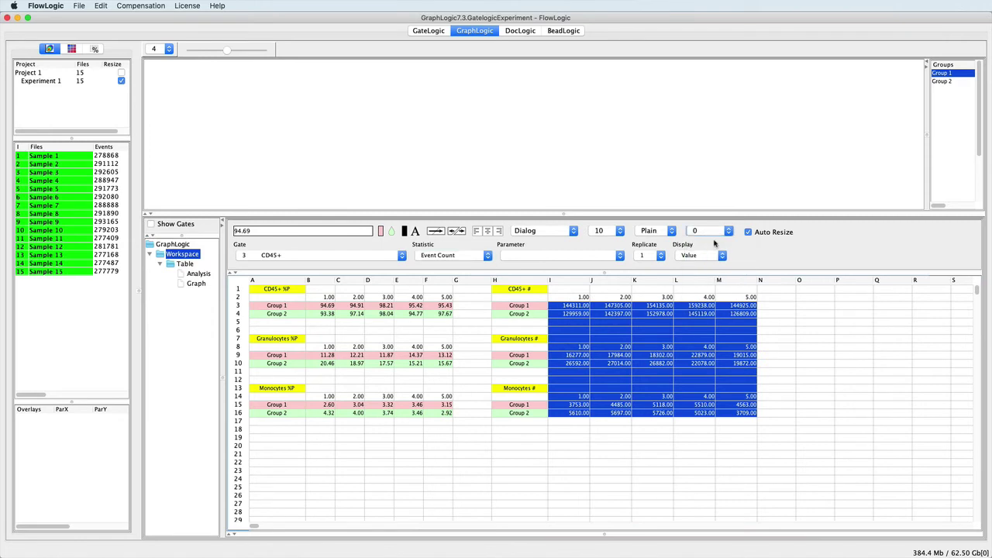
{"action": "left_click", "coordinate": [714, 243]}
{"action": "left_click_drag", "start_coordinate": [574, 298], "coordinate": [744, 298]}
{"action": "left_click", "coordinate": [713, 238]}
{"action": "left_click", "coordinate": [713, 243]}
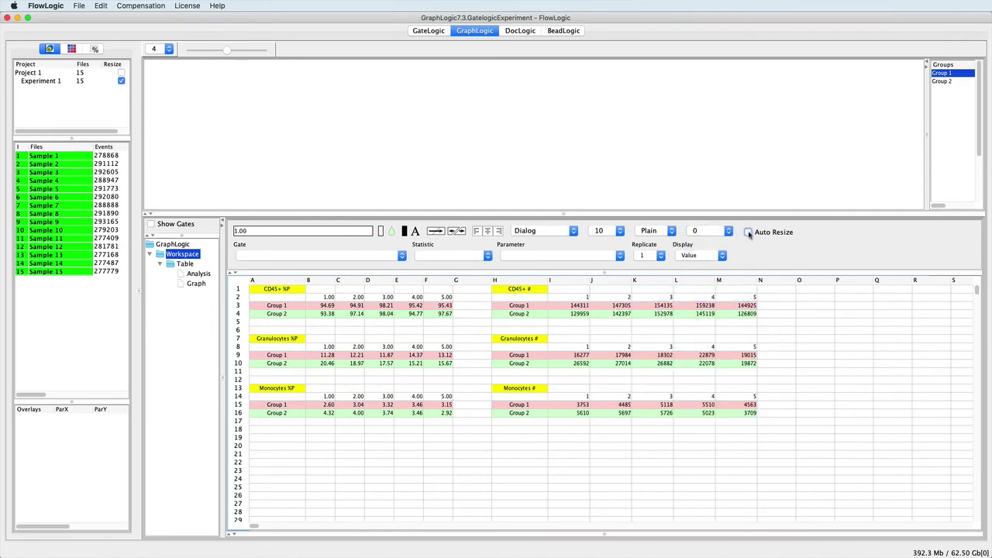
{"action": "left_click", "coordinate": [747, 232]}
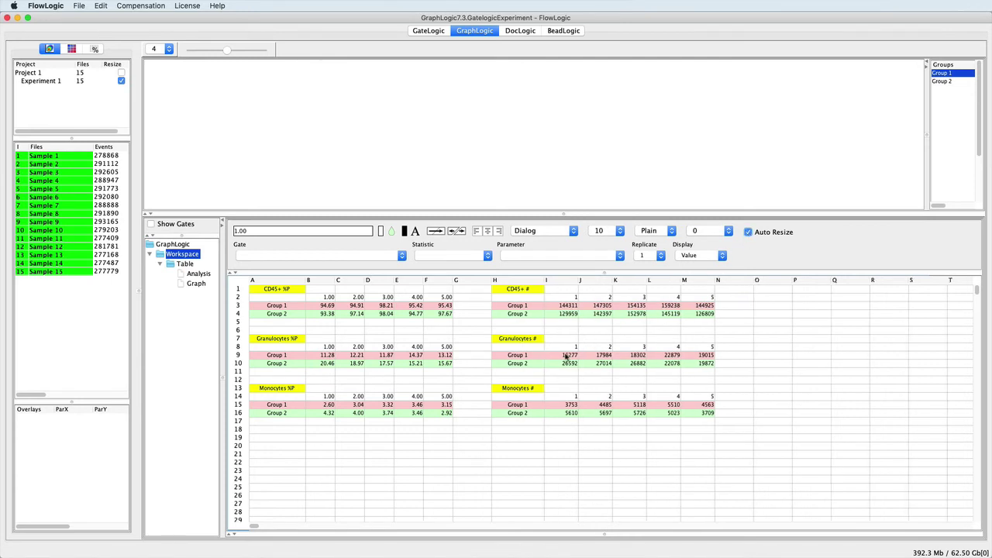
Step: Enter the sum formula =I9+I15 in cell I18
{"action": "left_click", "coordinate": [567, 431]}
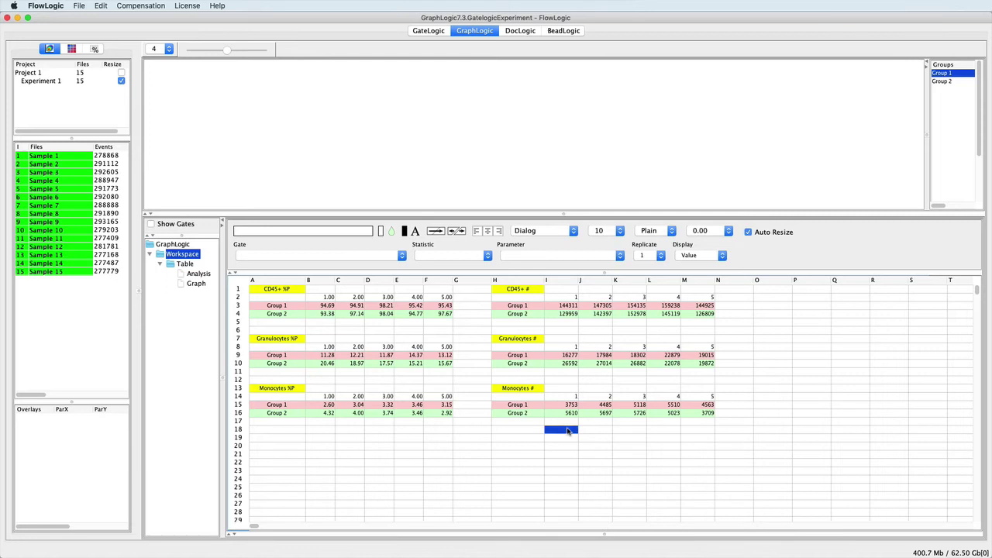
{"action": "type", "text": "="}
{"action": "left_click", "coordinate": [572, 357]}
{"action": "key", "text": "Return"}
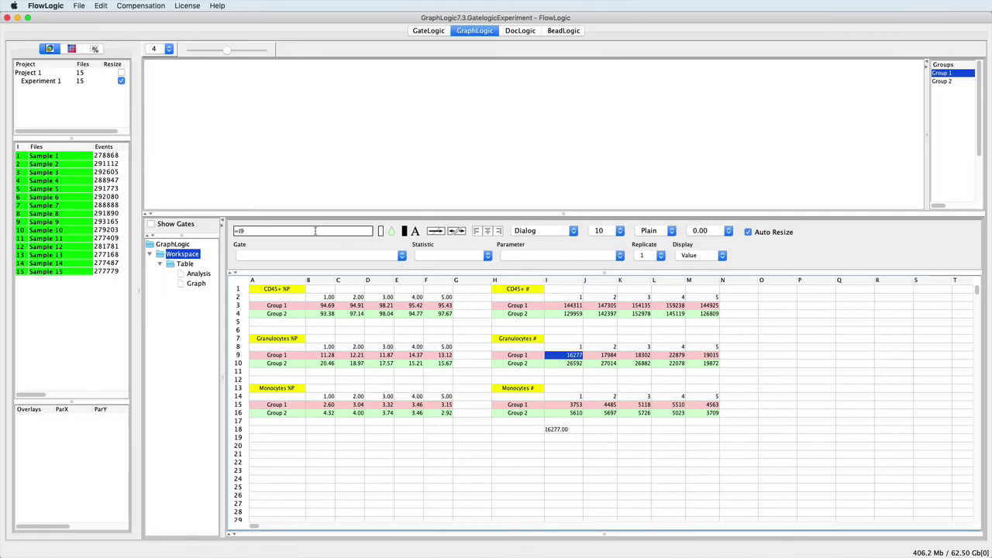
{"action": "left_click", "coordinate": [556, 405]}
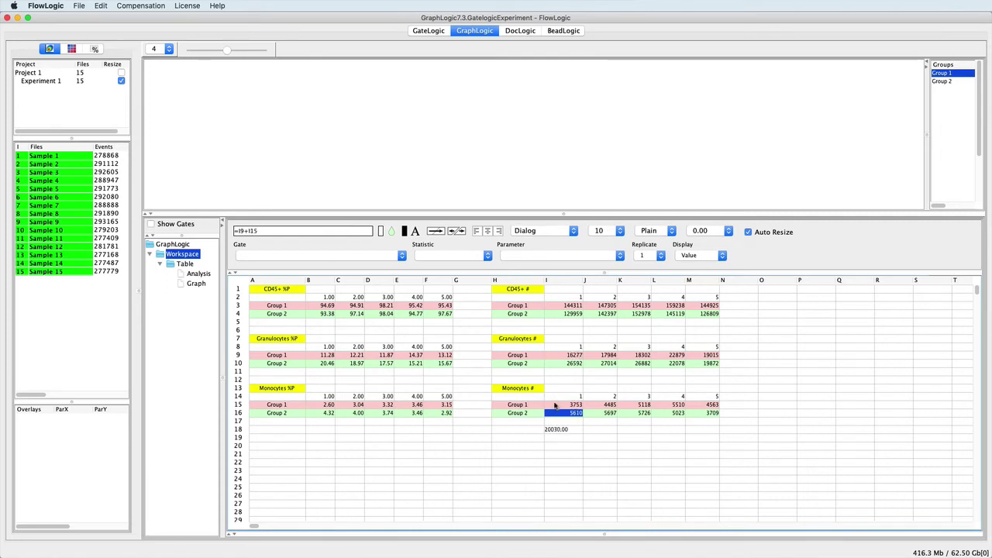
{"action": "left_click", "coordinate": [574, 432]}
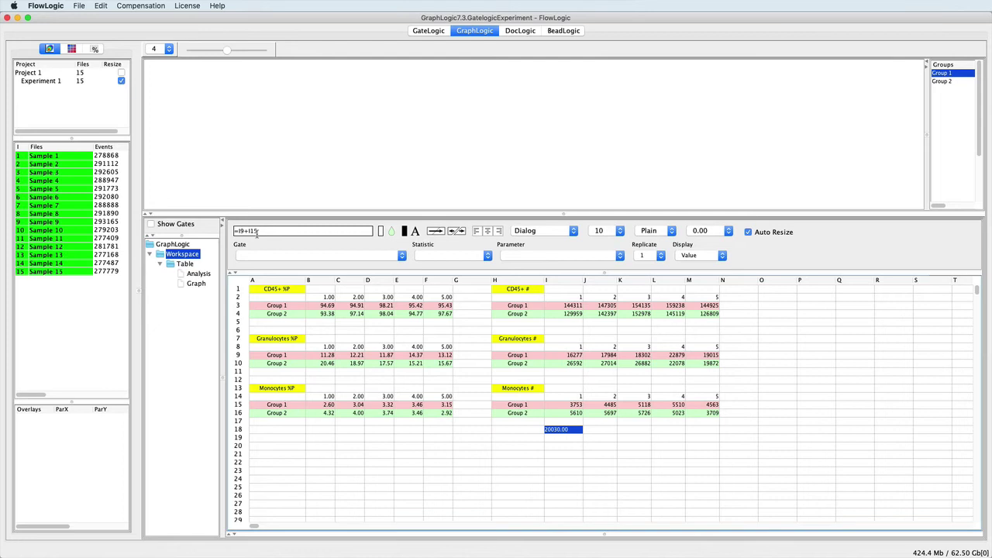
Step: Copy the I18 total formula across J18:M18
{"action": "right_click", "coordinate": [571, 432]}
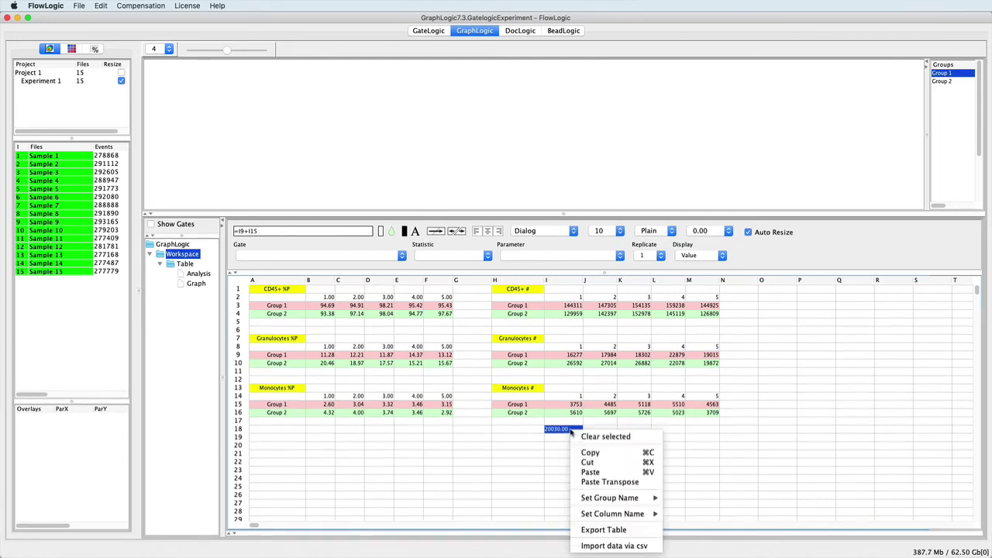
{"action": "left_click", "coordinate": [585, 453]}
{"action": "left_click_drag", "start_coordinate": [597, 431], "coordinate": [702, 431]}
{"action": "right_click", "coordinate": [699, 431]}
{"action": "left_click", "coordinate": [716, 471]}
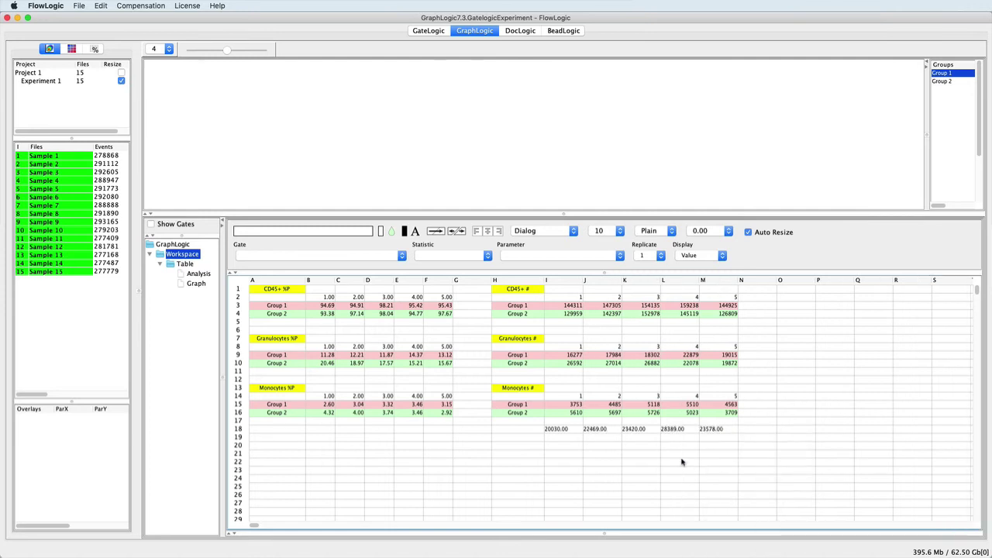
Step: Check each row 18 sum formula from I18 through M18
{"action": "left_click", "coordinate": [570, 431]}
{"action": "left_click", "coordinate": [603, 432]}
{"action": "left_click", "coordinate": [636, 432]}
{"action": "left_click", "coordinate": [664, 431]}
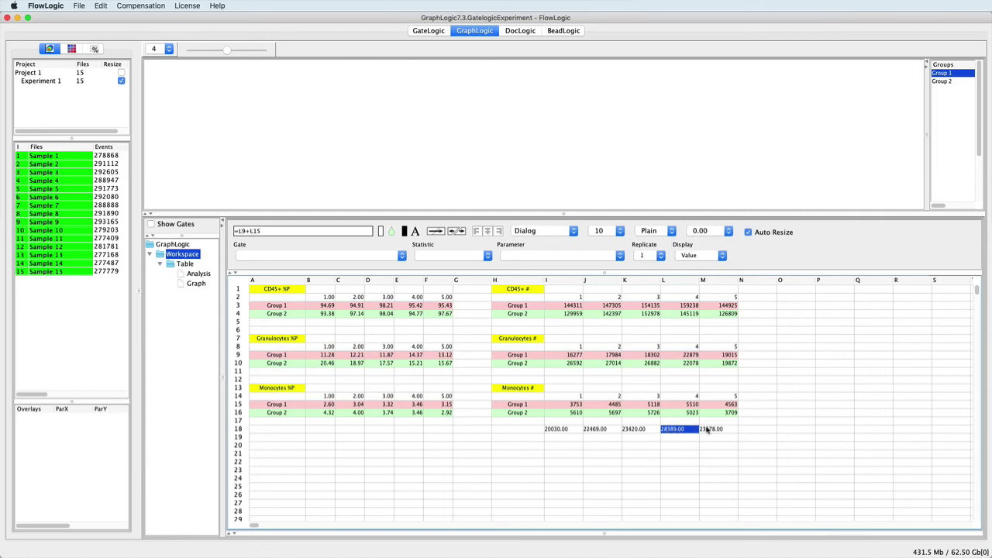
{"action": "left_click", "coordinate": [707, 430]}
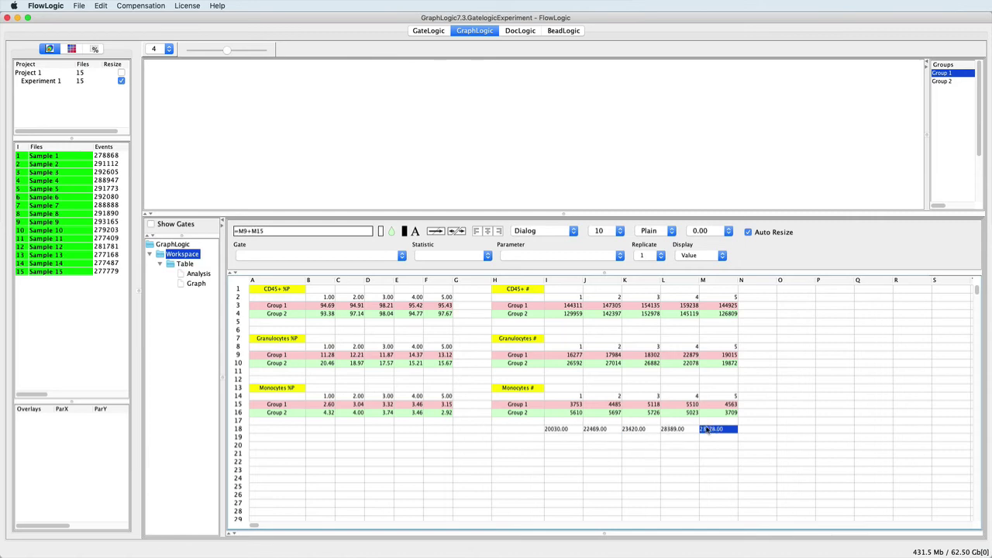
Step: Paste the monocyte counts I15:M16 transposed at O3, then clear the pasted block
{"action": "left_click_drag", "start_coordinate": [555, 407], "coordinate": [711, 417]}
{"action": "right_click", "coordinate": [711, 417]}
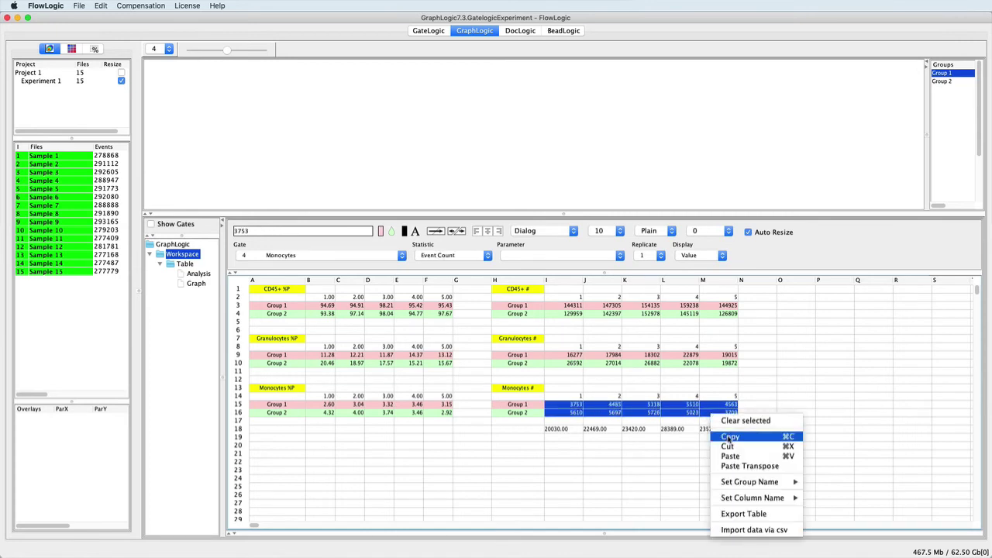
{"action": "left_click", "coordinate": [729, 437]}
{"action": "left_click", "coordinate": [787, 309]}
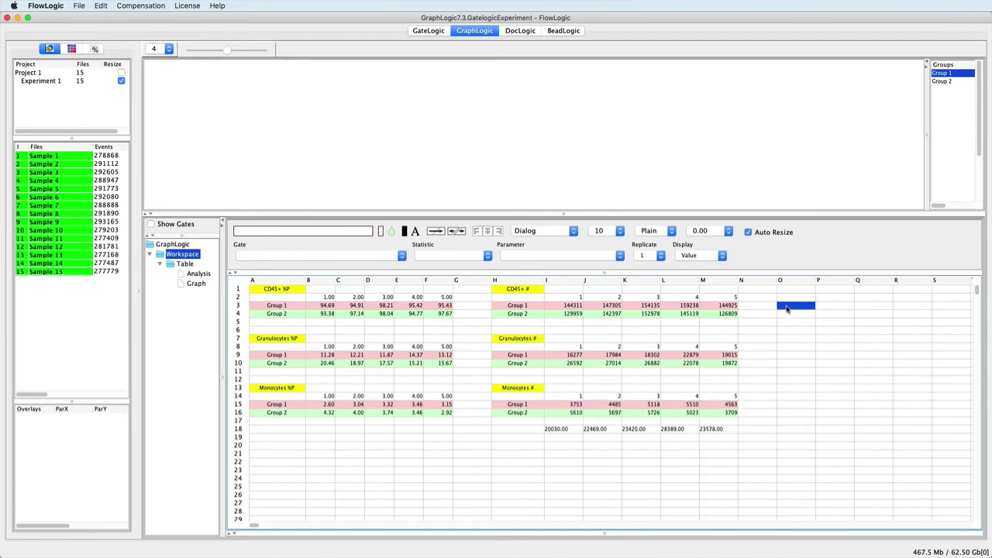
{"action": "right_click", "coordinate": [787, 309]}
{"action": "left_click", "coordinate": [804, 360]}
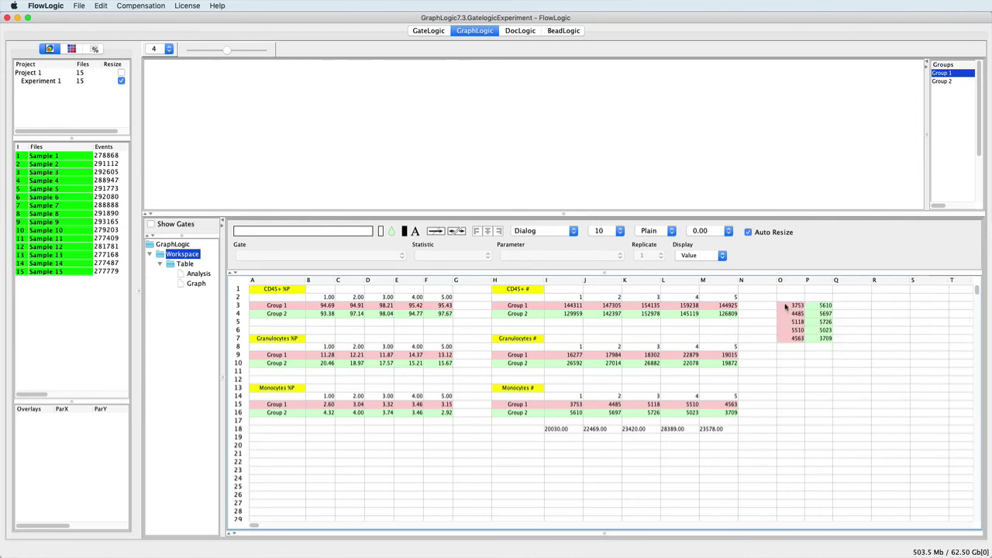
{"action": "left_click_drag", "start_coordinate": [787, 310], "coordinate": [822, 341]}
{"action": "key", "text": "Delete"}
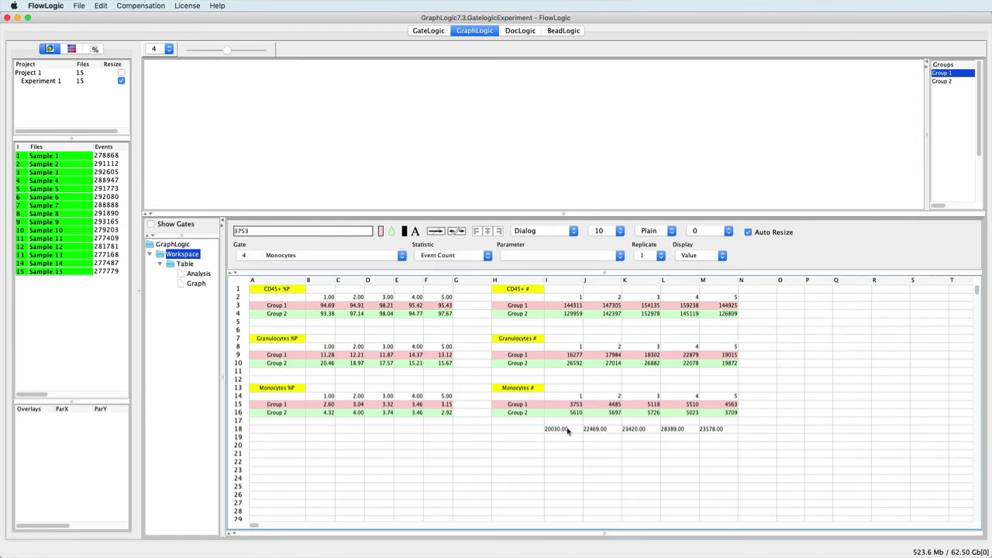
Step: Clear the row 18 sums and toggle Auto Resize off and back on
{"action": "left_click_drag", "start_coordinate": [571, 428], "coordinate": [716, 430]}
{"action": "key", "text": "Delete"}
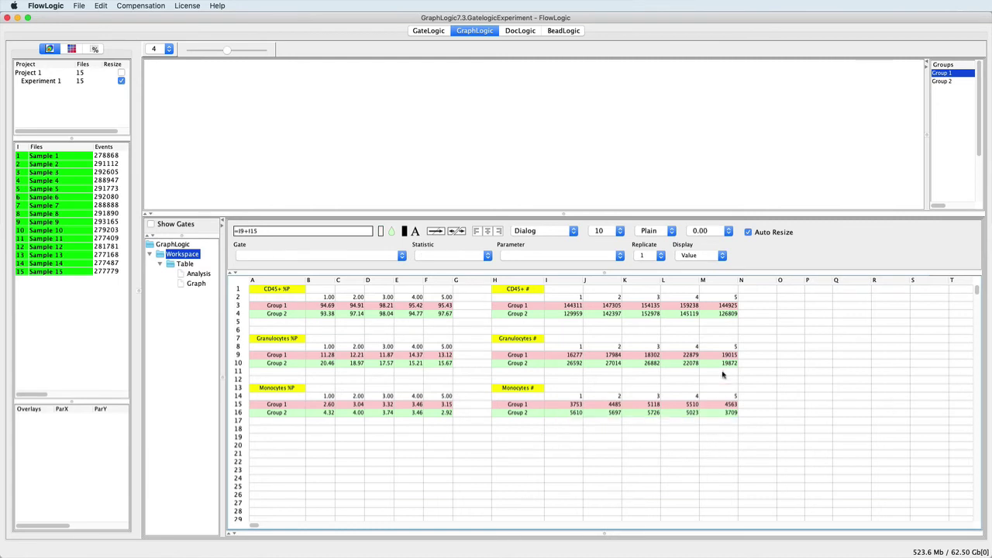
{"action": "left_click", "coordinate": [748, 232]}
{"action": "left_click", "coordinate": [749, 233]}
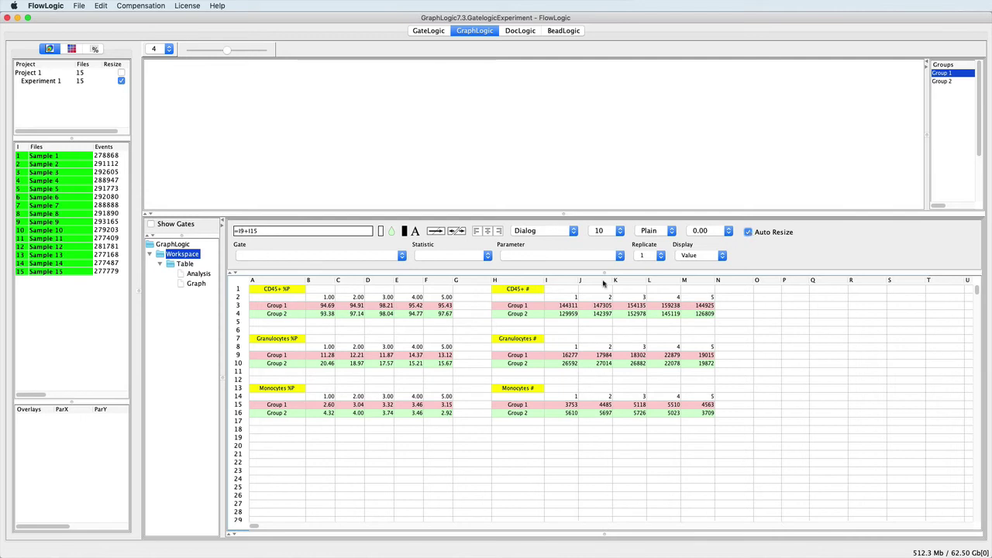
Step: Drag the CD45+ %P table A1:F4 onto the Table node and enlarge the graph area
{"action": "left_click", "coordinate": [298, 293]}
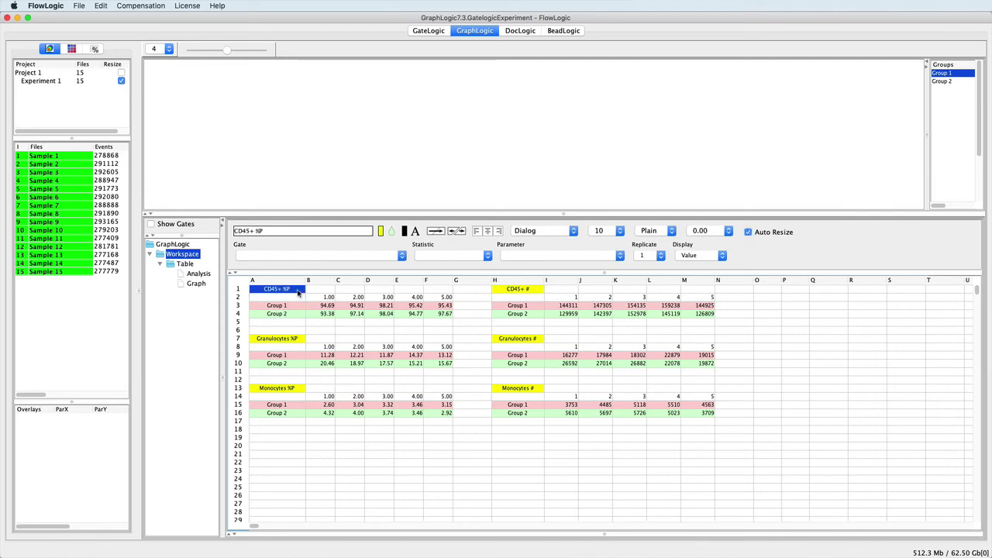
{"action": "left_click", "coordinate": [438, 314], "text": "shift"}
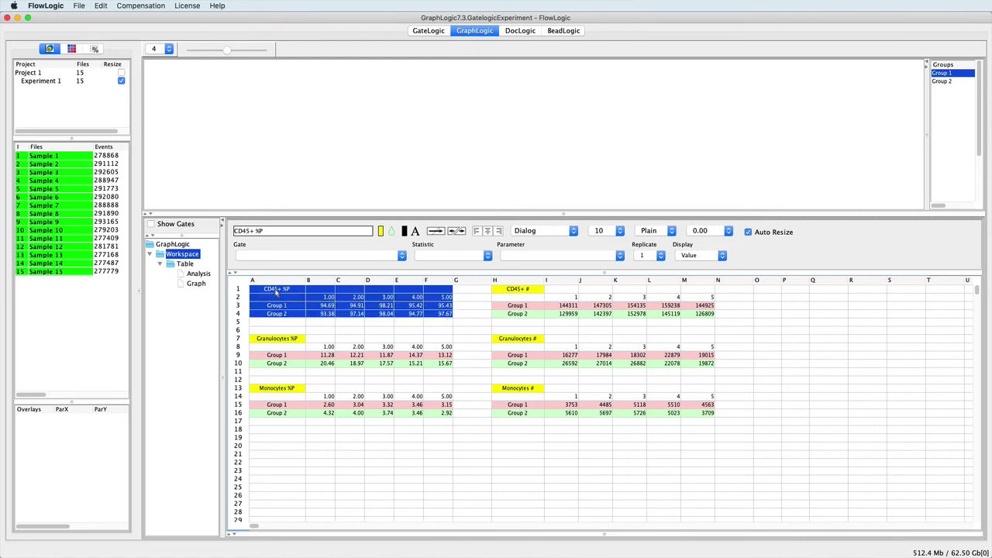
{"action": "left_click_drag", "start_coordinate": [277, 292], "coordinate": [187, 265]}
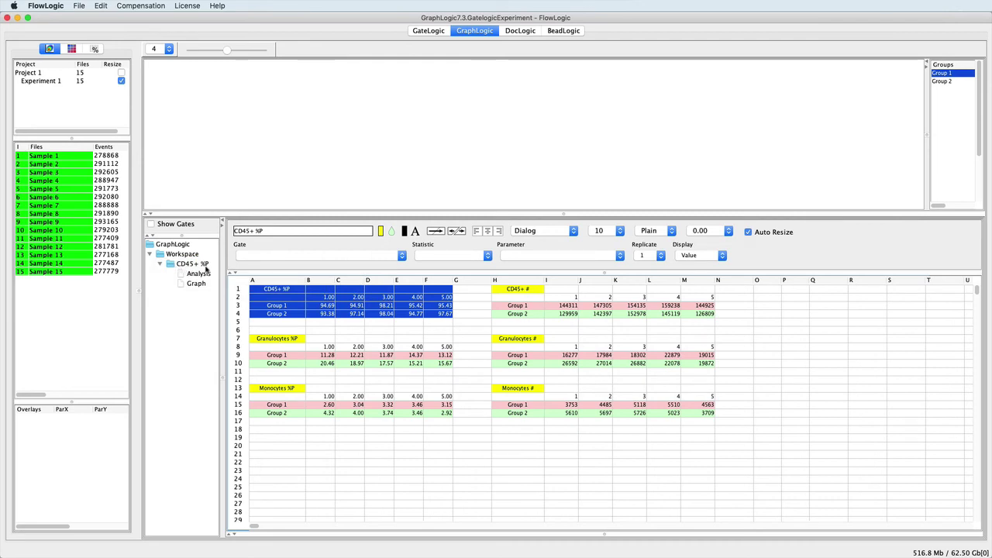
{"action": "left_click_drag", "start_coordinate": [567, 216], "coordinate": [574, 284]}
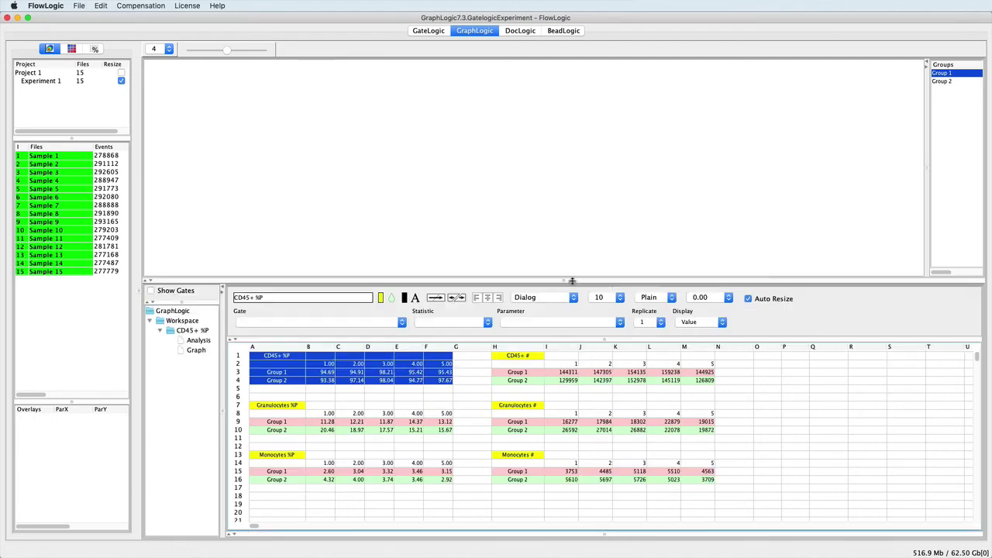
Step: Show the CD45+ %P bar chart and colour Group 1 blue and Group 2 red
{"action": "left_click", "coordinate": [184, 352]}
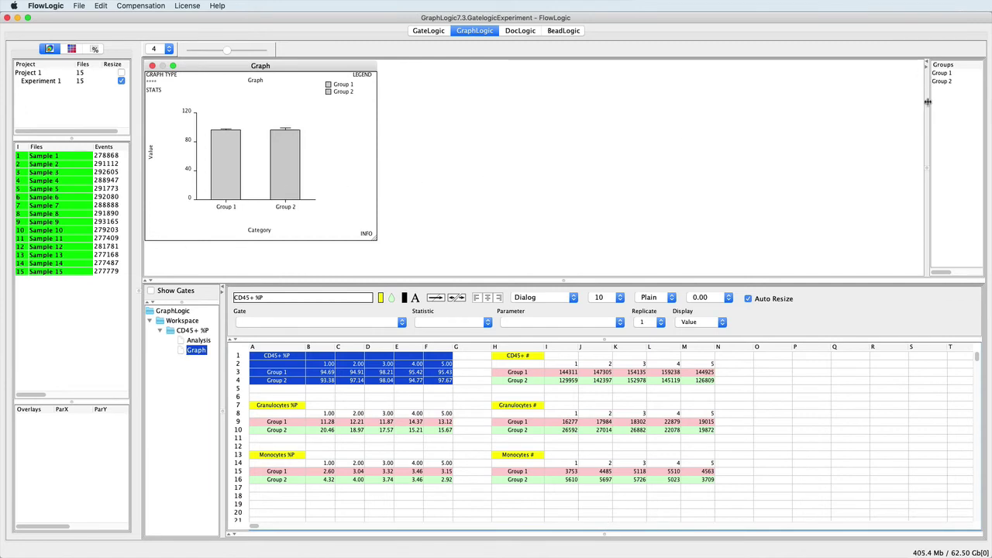
{"action": "left_click_drag", "start_coordinate": [927, 102], "coordinate": [903, 105]}
{"action": "left_click", "coordinate": [972, 74]}
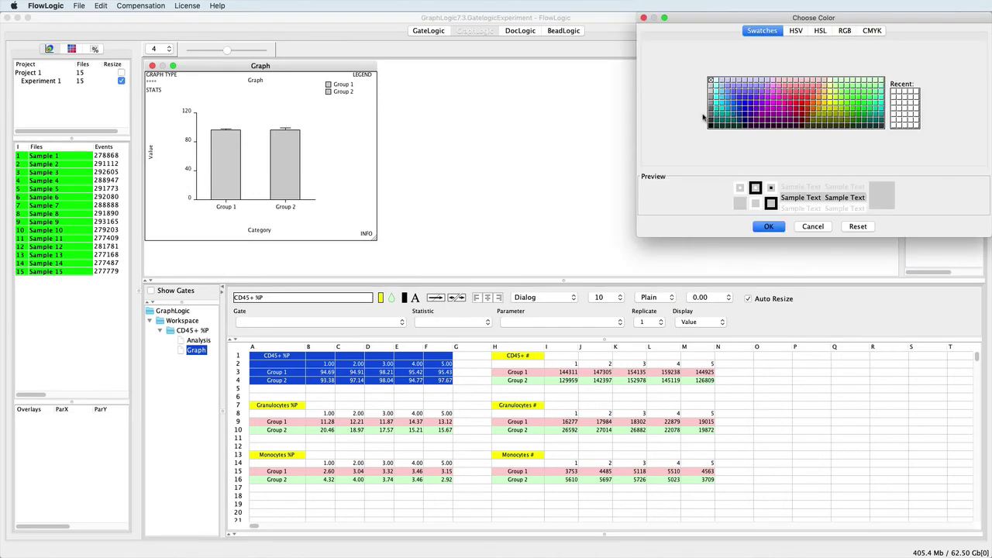
{"action": "left_click", "coordinate": [745, 109]}
{"action": "left_click", "coordinate": [763, 224]}
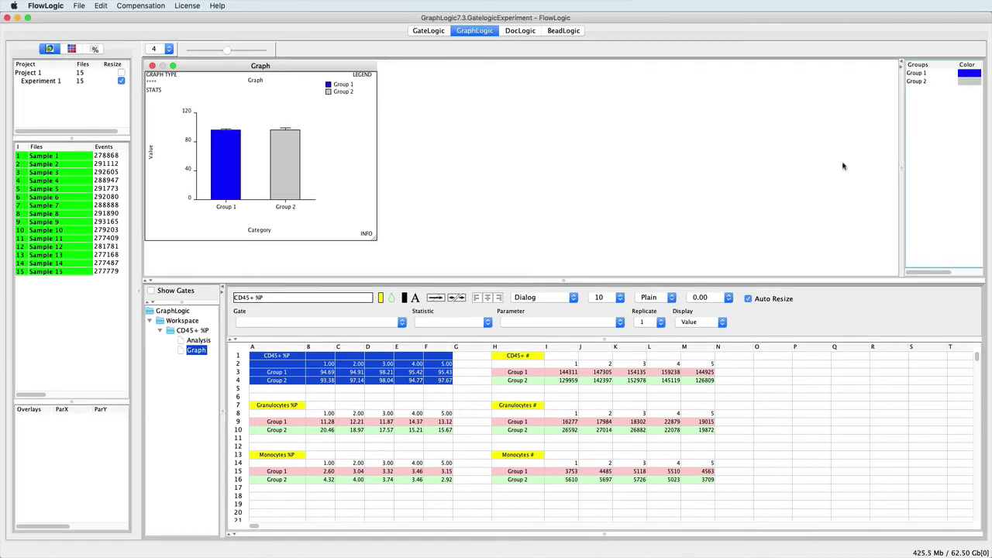
{"action": "left_click", "coordinate": [969, 82]}
{"action": "left_click", "coordinate": [796, 103]}
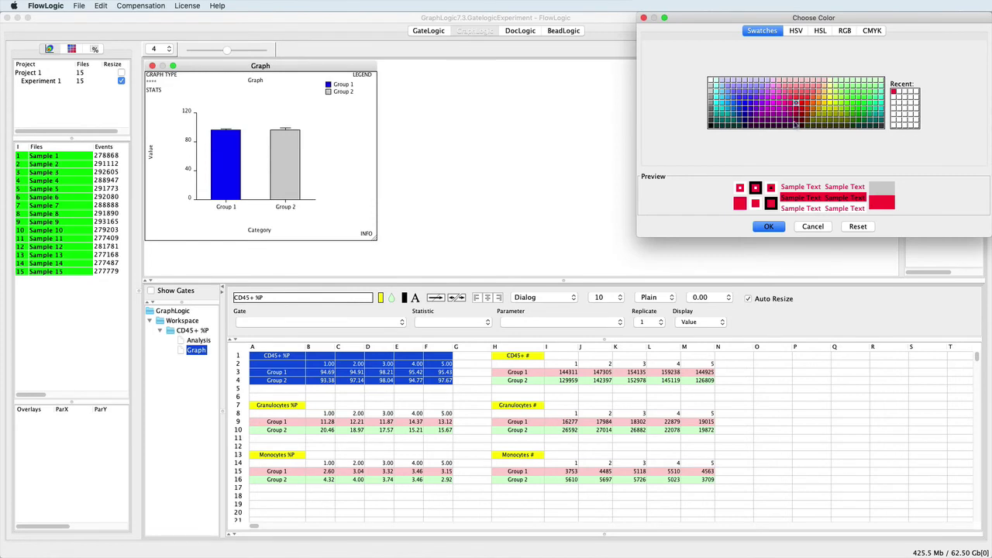
{"action": "left_click", "coordinate": [769, 227]}
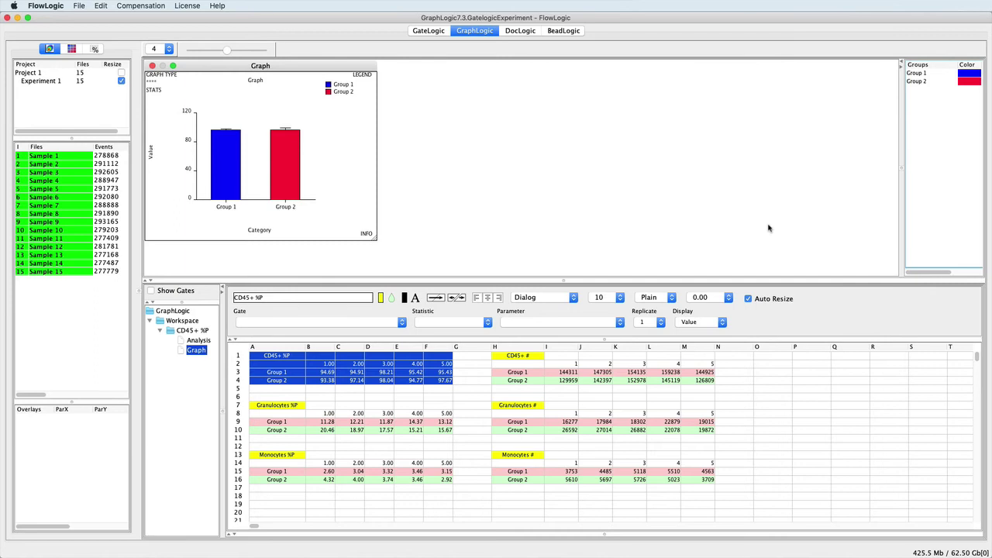
Step: Rename the Graph item to 'CD45+ %P'
{"action": "right_click", "coordinate": [202, 354]}
{"action": "mouse_move", "coordinate": [206, 360]}
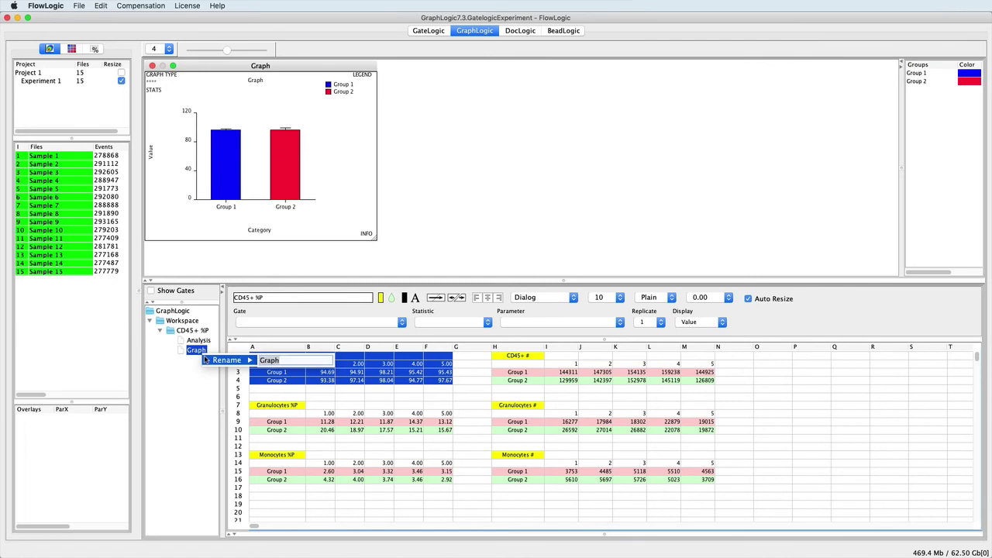
{"action": "type", "text": "CD45+ %P"}
{"action": "key", "text": "Return"}
Step: Run an unpaired t test on Group 1 versus Group 2 with Auto Resize on
{"action": "left_click", "coordinate": [192, 341]}
{"action": "left_click", "coordinate": [265, 325]}
{"action": "left_click", "coordinate": [268, 336]}
{"action": "left_click", "coordinate": [282, 384]}
{"action": "left_click", "coordinate": [283, 392]}
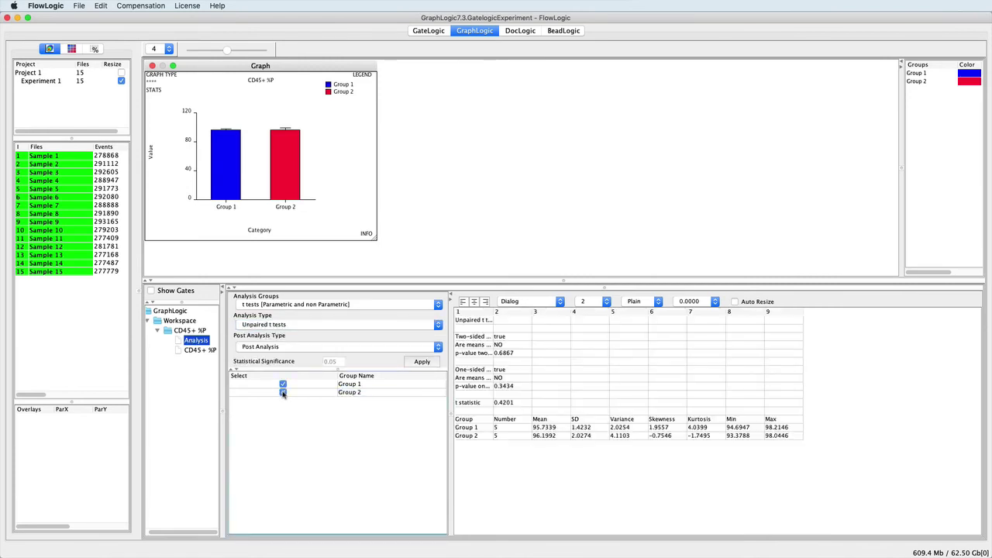
{"action": "left_click", "coordinate": [735, 301]}
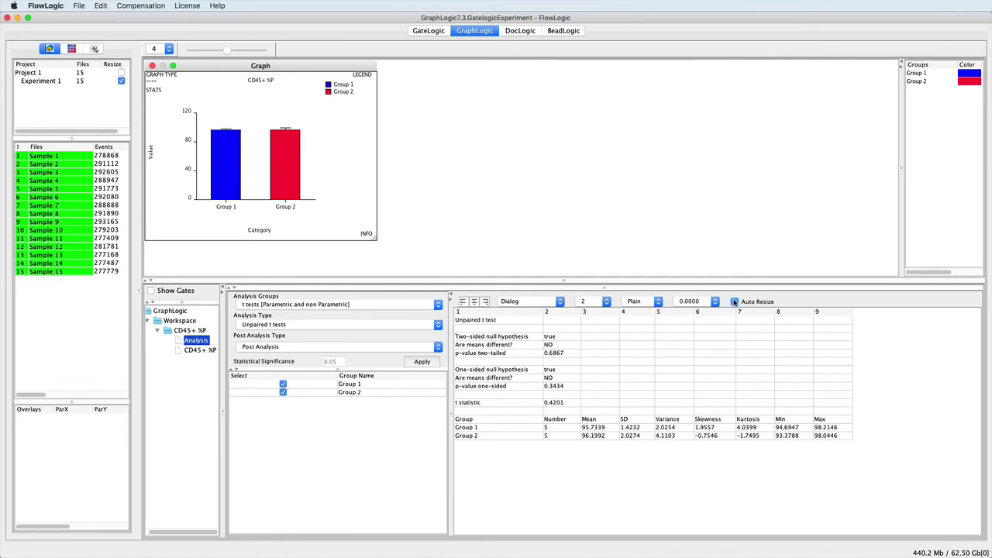
{"action": "left_click", "coordinate": [735, 302]}
Step: Return to the CD45+ %P data sheet, review Export Table formats, and cancel the export
{"action": "left_click", "coordinate": [189, 330]}
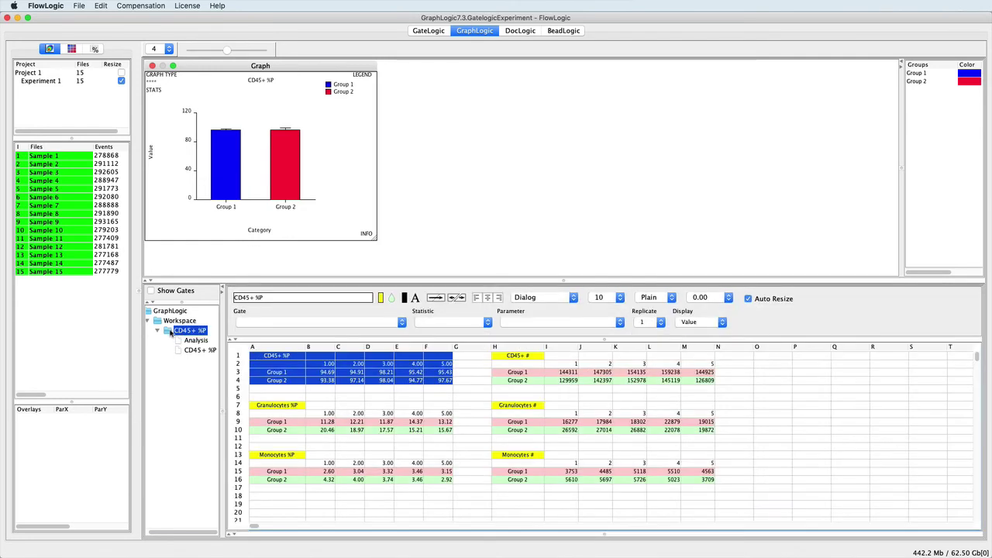
{"action": "left_click", "coordinate": [774, 356]}
{"action": "right_click", "coordinate": [773, 356]}
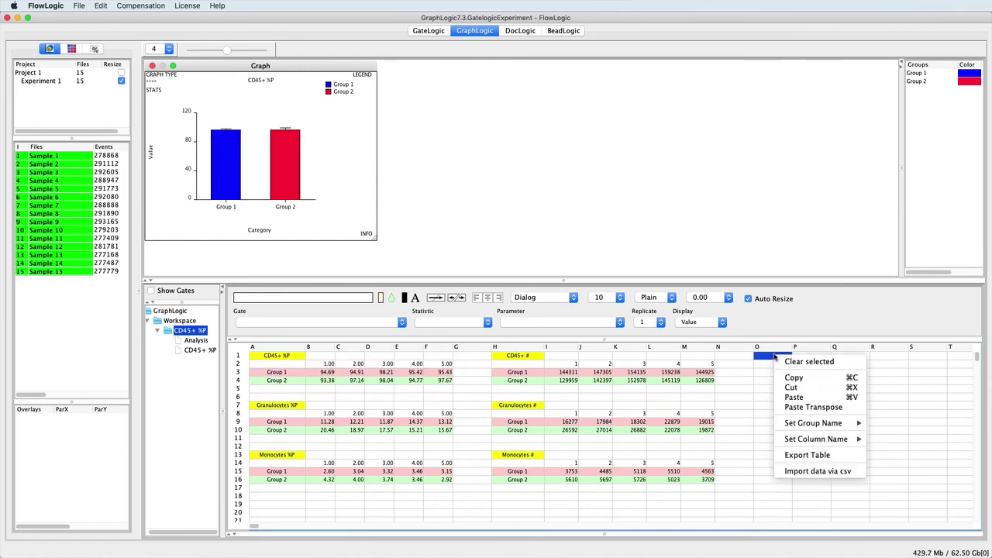
{"action": "left_click", "coordinate": [799, 459]}
{"action": "left_click", "coordinate": [569, 355]}
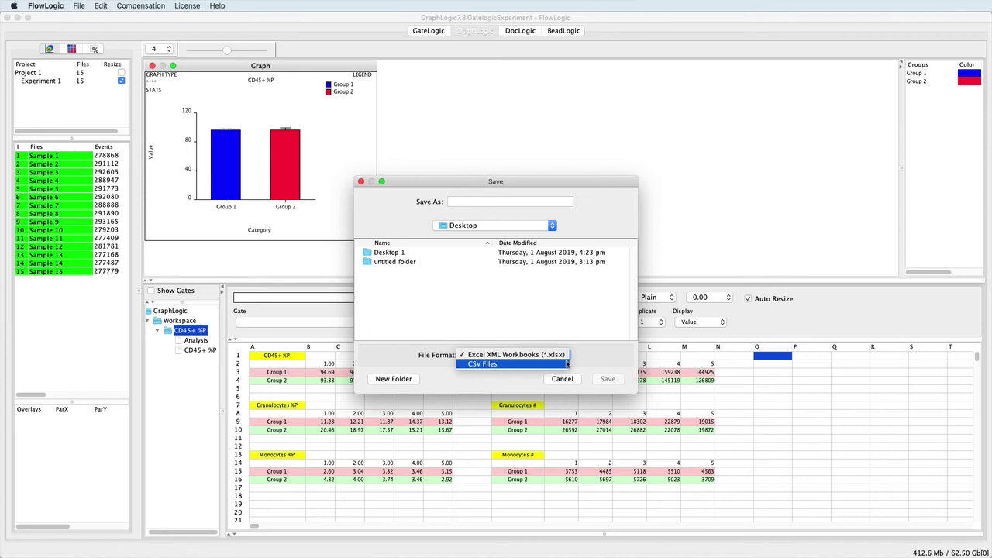
{"action": "left_click", "coordinate": [567, 380]}
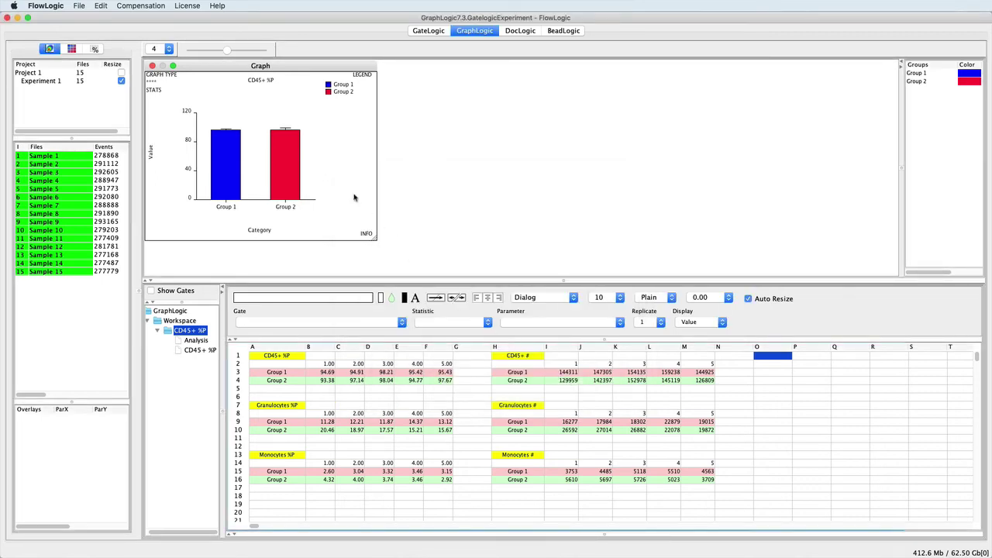
Step: Set the x-axis label rotation to -45 so Group 1 and Group 2 tilt diagonally
{"action": "left_click", "coordinate": [287, 207]}
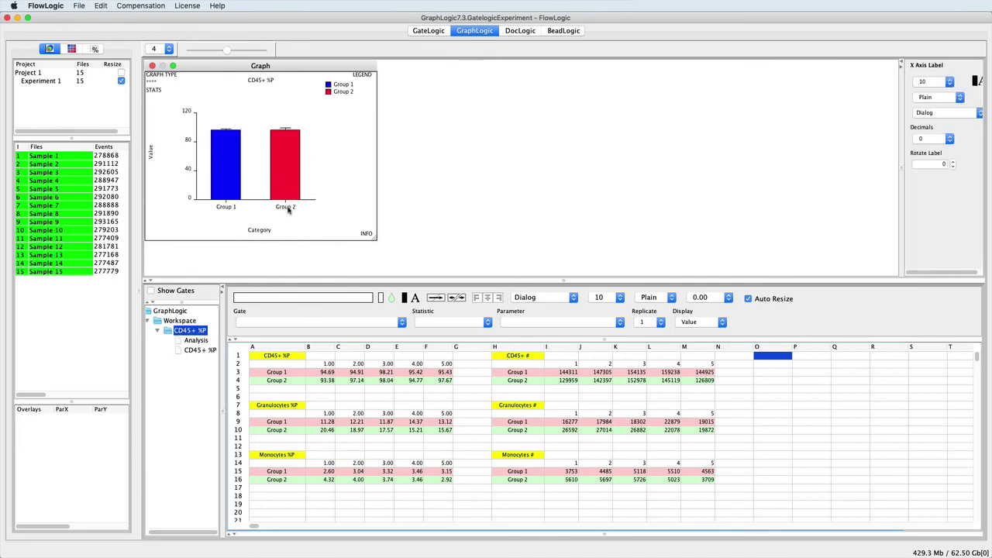
{"action": "left_click_drag", "start_coordinate": [903, 164], "coordinate": [878, 164]}
{"action": "left_click", "coordinate": [340, 93]}
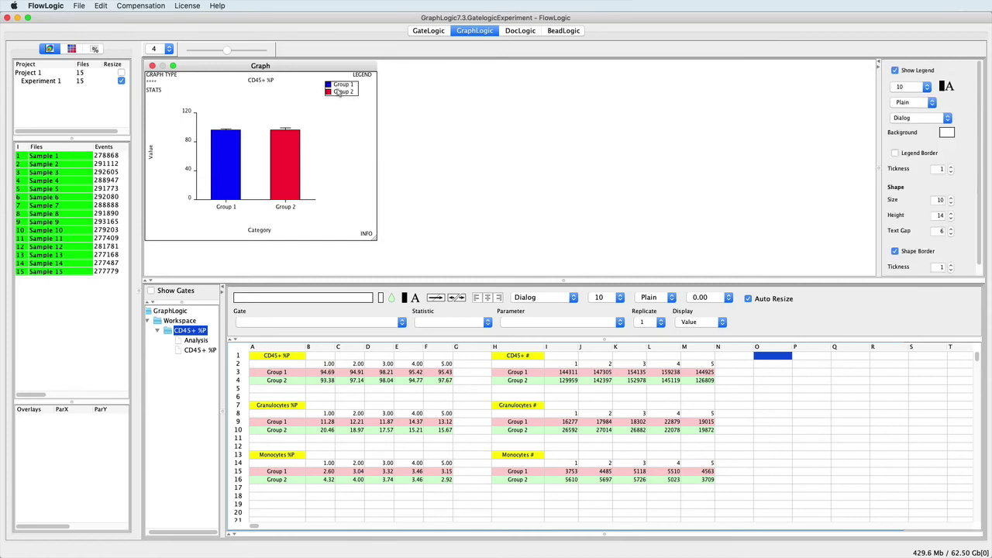
{"action": "left_click", "coordinate": [256, 83]}
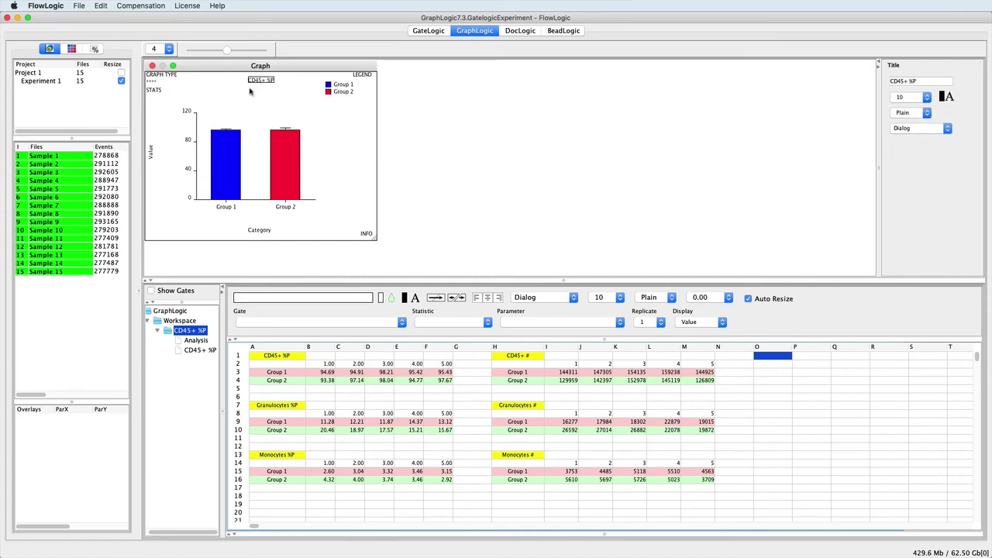
{"action": "left_click", "coordinate": [197, 137]}
{"action": "left_click", "coordinate": [221, 207]}
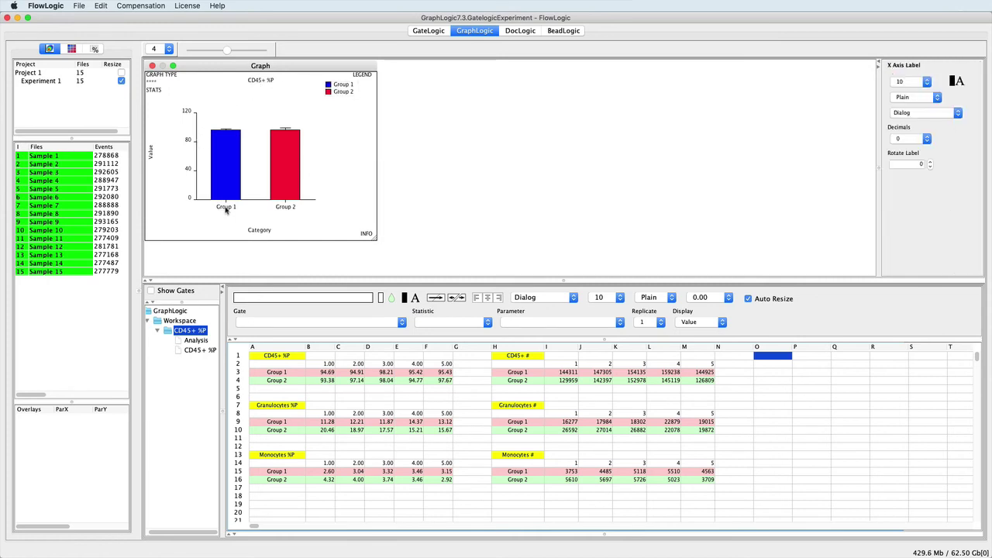
{"action": "left_click", "coordinate": [929, 164]}
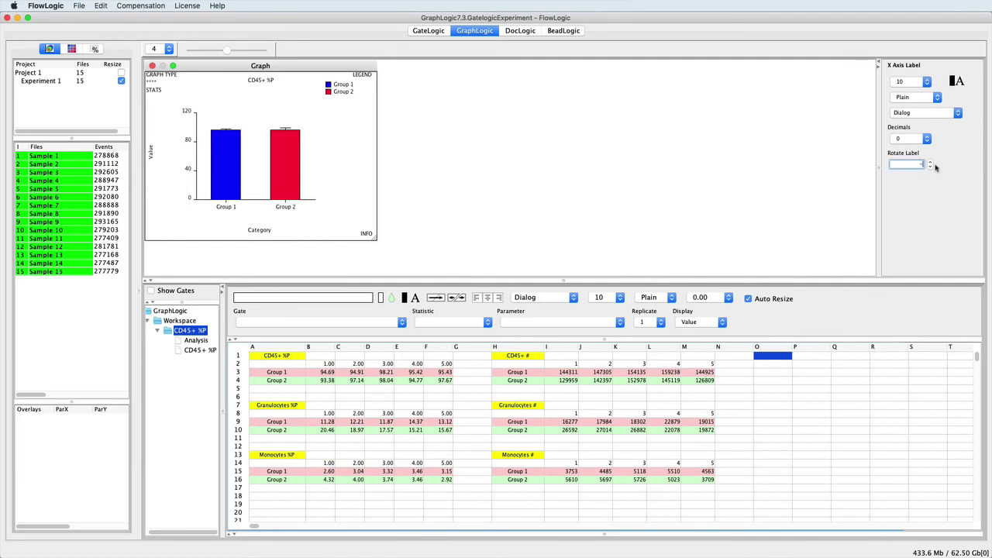
{"action": "type", "text": "-45"}
{"action": "key", "text": "Return"}
{"action": "left_click", "coordinate": [152, 75]}
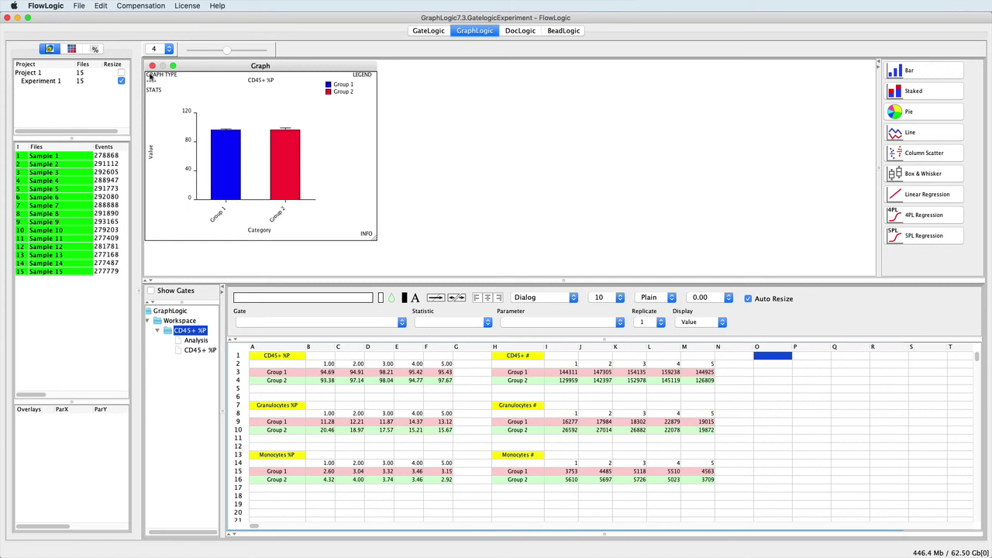
Step: Add a new workspace table filled with the Granulocytes %P block A7:F10 and show its graph
{"action": "left_click", "coordinate": [167, 310]}
{"action": "right_click", "coordinate": [168, 311]}
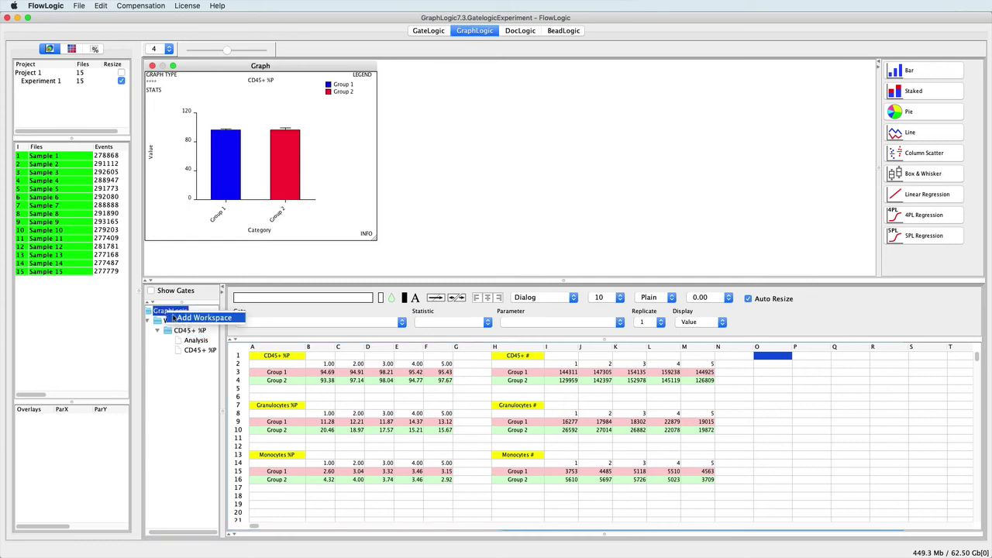
{"action": "left_click", "coordinate": [174, 318]}
{"action": "right_click", "coordinate": [166, 321]}
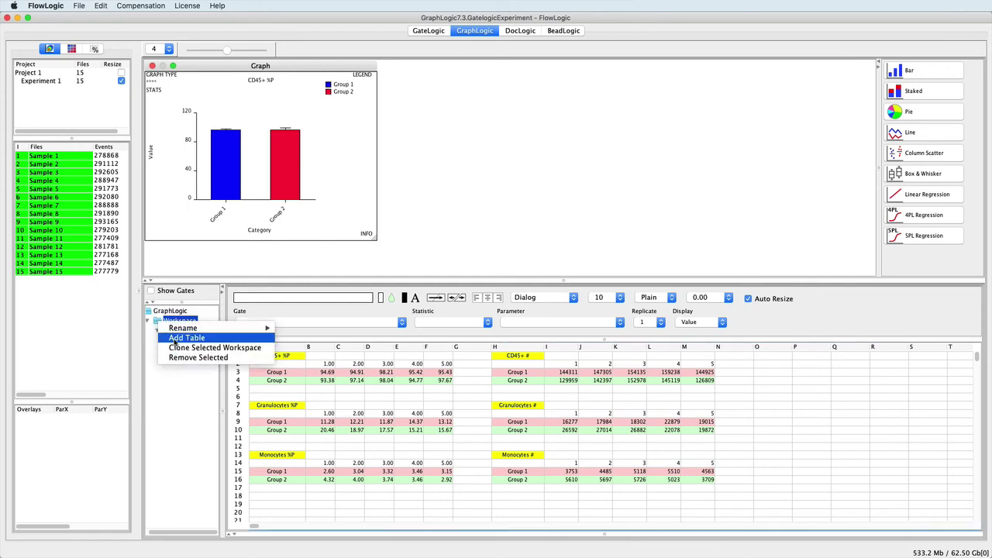
{"action": "left_click", "coordinate": [175, 339]}
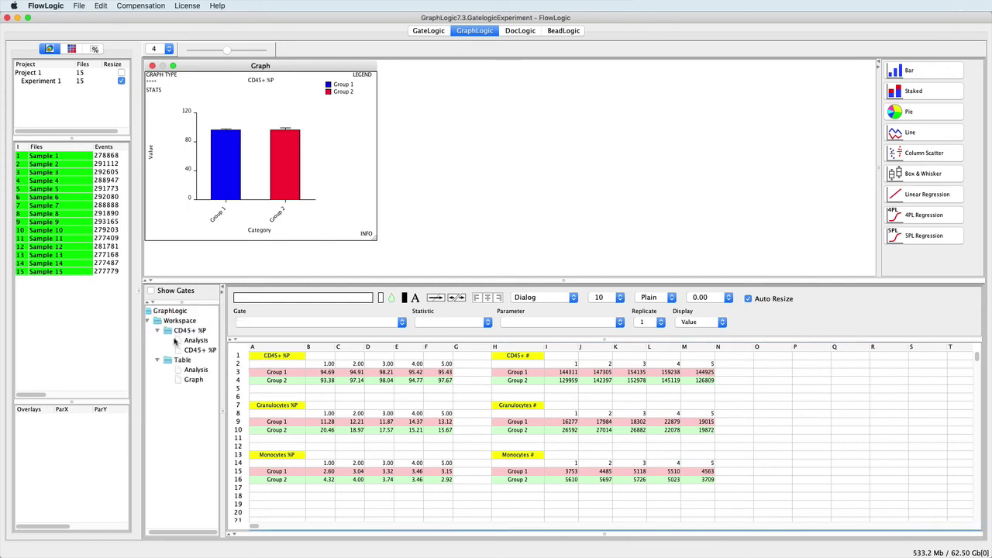
{"action": "left_click_drag", "start_coordinate": [275, 404], "coordinate": [446, 432]}
{"action": "left_click_drag", "start_coordinate": [361, 416], "coordinate": [186, 361]}
{"action": "left_click", "coordinate": [194, 380]}
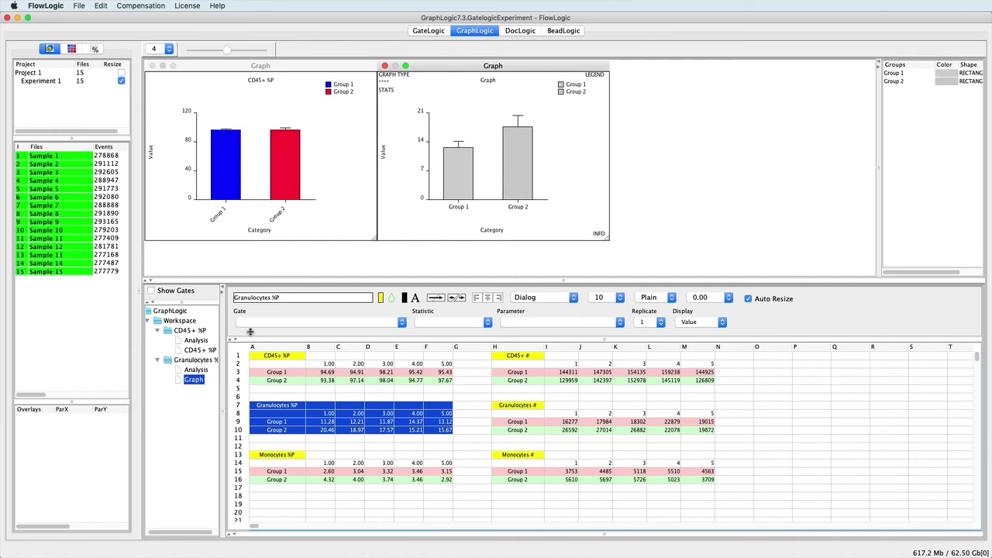
Step: Place the CD45+ %P bar graph on the DocLogic page and lower its Category axis title
{"action": "left_click", "coordinate": [527, 31]}
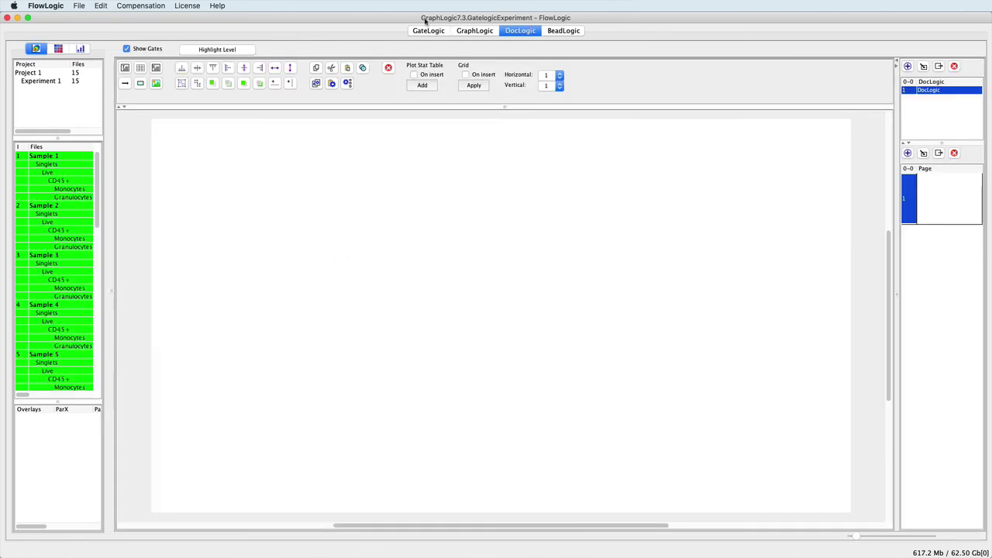
{"action": "left_click", "coordinate": [80, 49]}
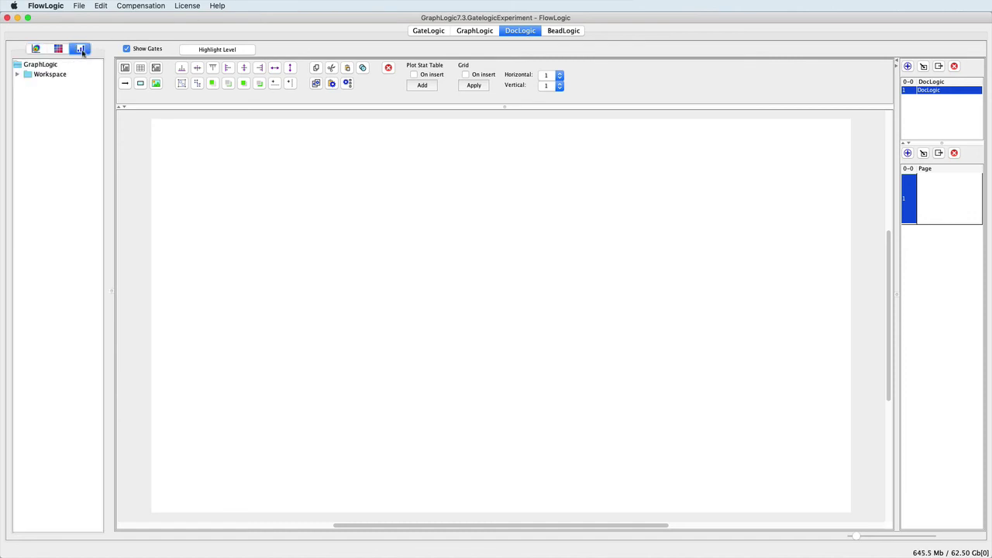
{"action": "left_click", "coordinate": [18, 75]}
{"action": "left_click", "coordinate": [27, 83]}
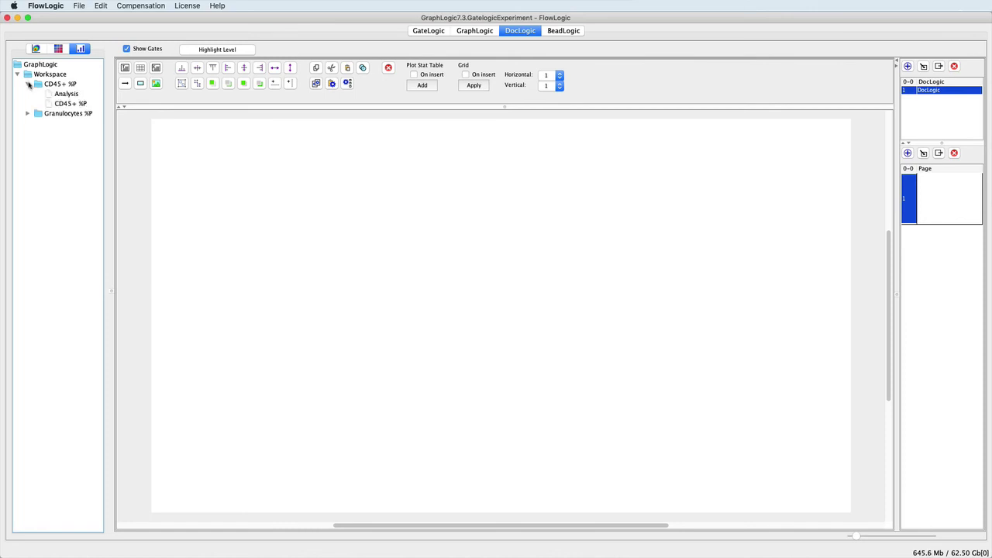
{"action": "left_click", "coordinate": [27, 114]}
{"action": "left_click", "coordinate": [50, 105]}
{"action": "left_click_drag", "start_coordinate": [50, 105], "coordinate": [181, 152]}
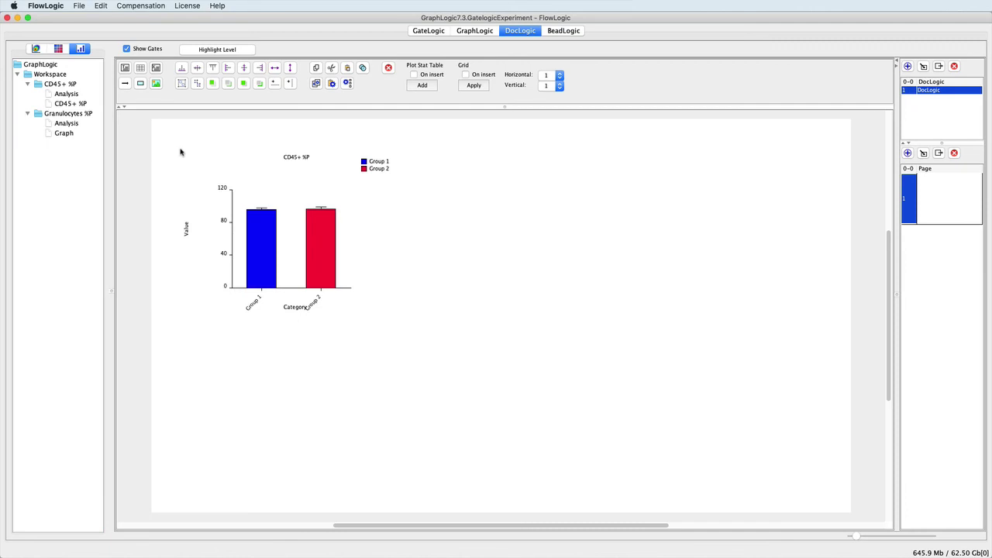
{"action": "left_click", "coordinate": [294, 309]}
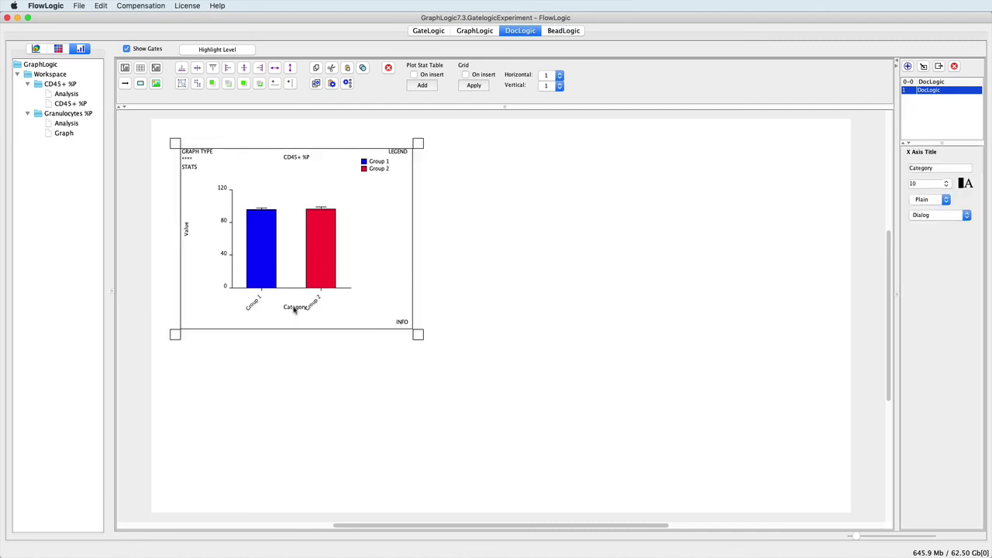
{"action": "left_click_drag", "start_coordinate": [295, 310], "coordinate": [294, 325]}
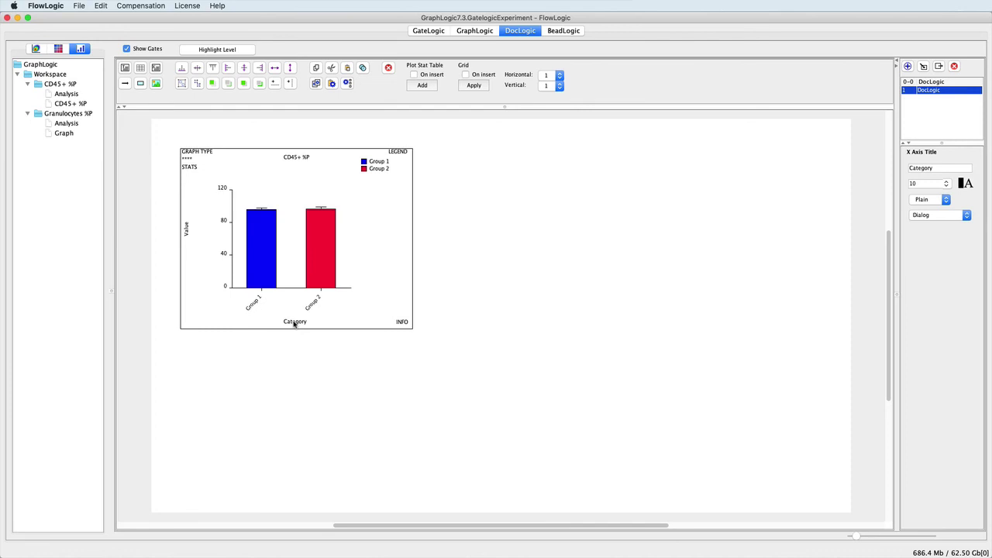
{"action": "left_click", "coordinate": [189, 154]}
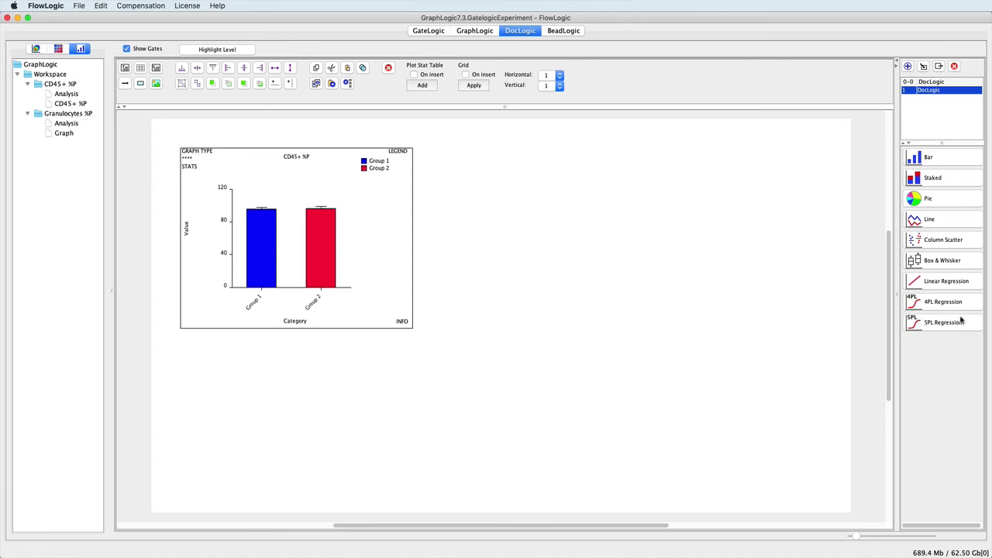
{"action": "left_click", "coordinate": [413, 390]}
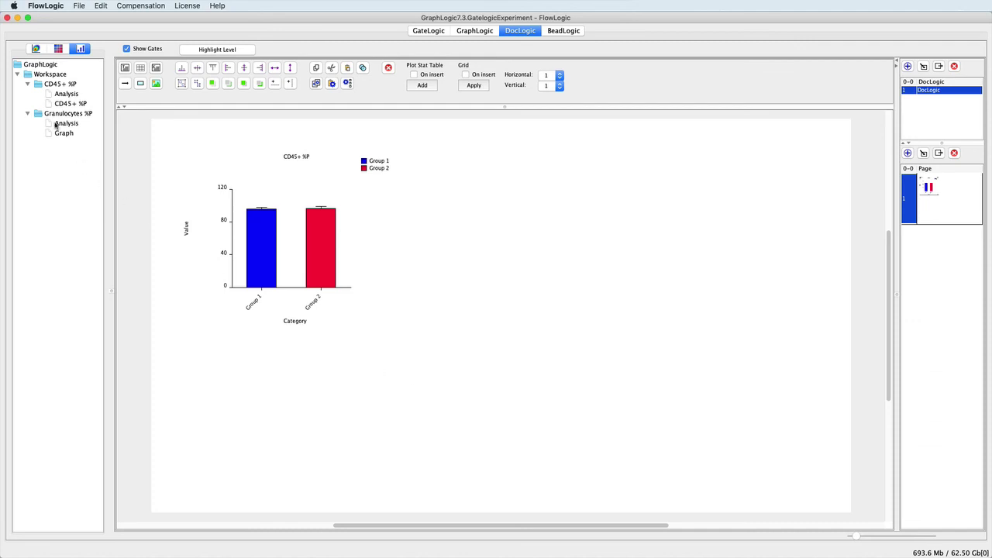
Step: Place the CD45+ %P data table beneath the graph, enlarging and repositioning it
{"action": "left_click_drag", "start_coordinate": [40, 85], "coordinate": [264, 399]}
{"action": "left_click", "coordinate": [293, 407]}
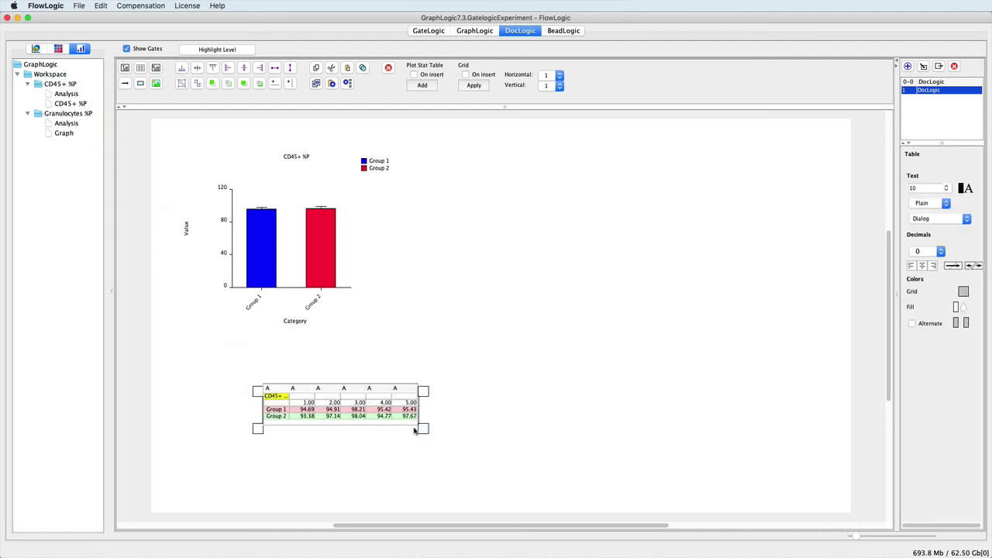
{"action": "left_click_drag", "start_coordinate": [419, 432], "coordinate": [461, 440]}
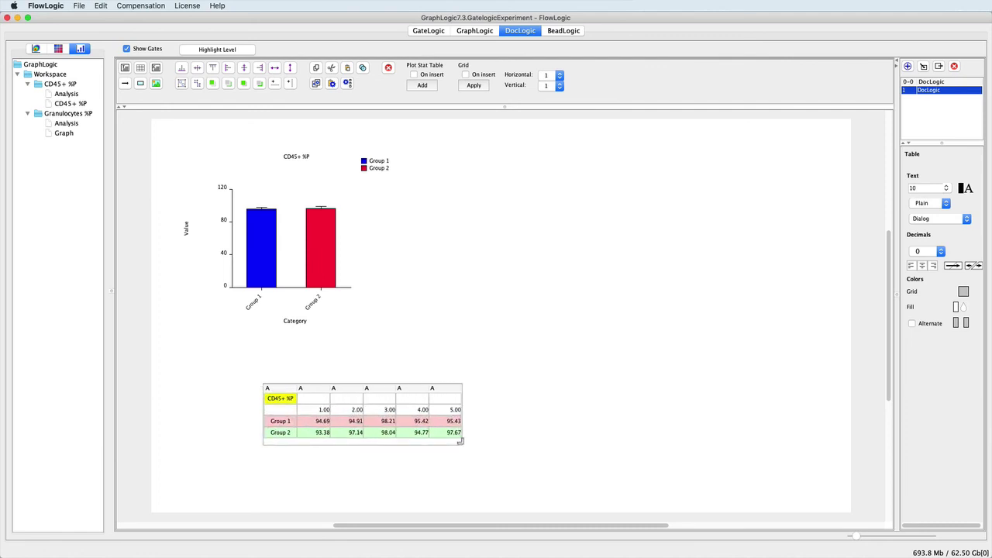
{"action": "left_click", "coordinate": [448, 454]}
{"action": "left_click_drag", "start_coordinate": [443, 442], "coordinate": [364, 392]}
{"action": "left_click", "coordinate": [360, 411]}
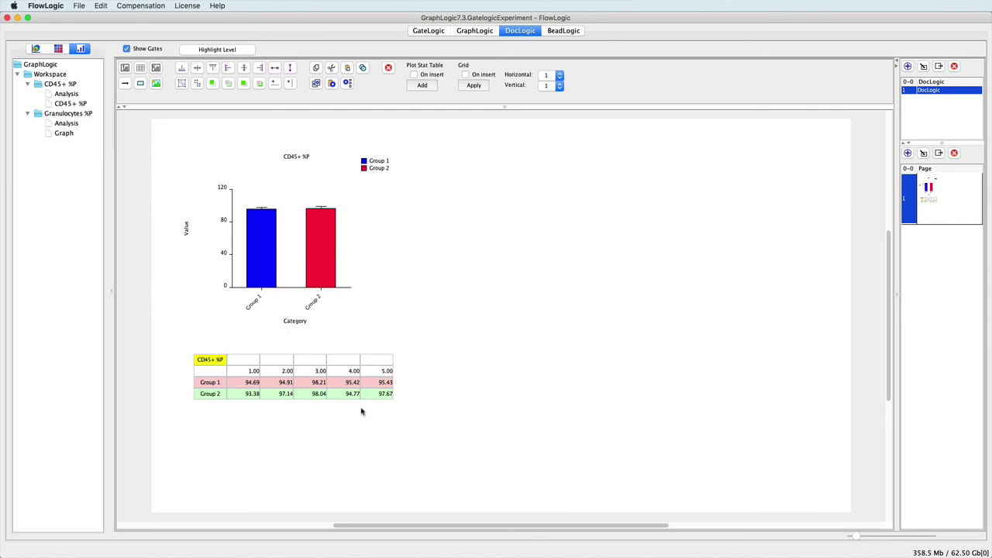
Step: In GateLogic, add Events statistics for CD45+, Monocytes and Granulocytes
{"action": "left_click", "coordinate": [428, 31]}
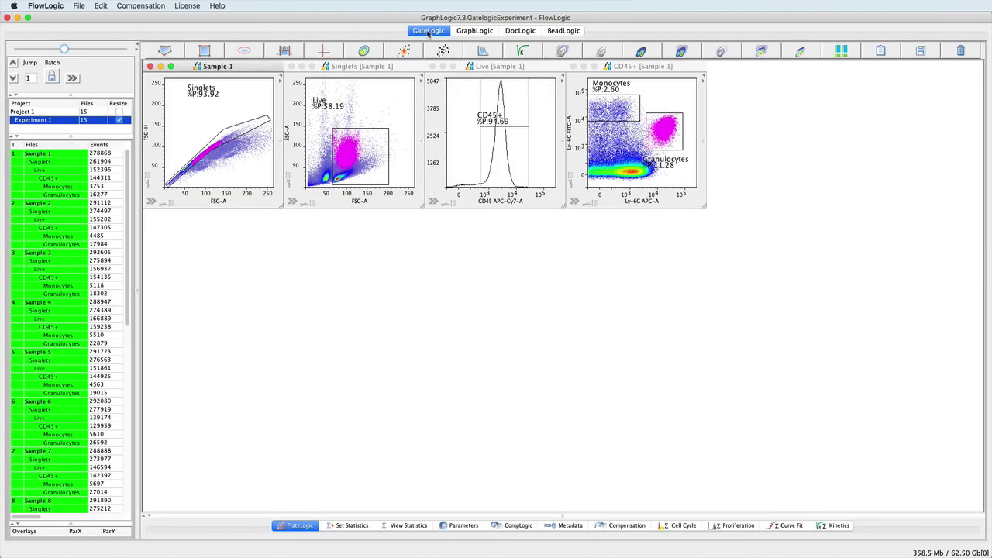
{"action": "left_click_drag", "start_coordinate": [564, 514], "coordinate": [579, 240]}
{"action": "left_click", "coordinate": [355, 253]}
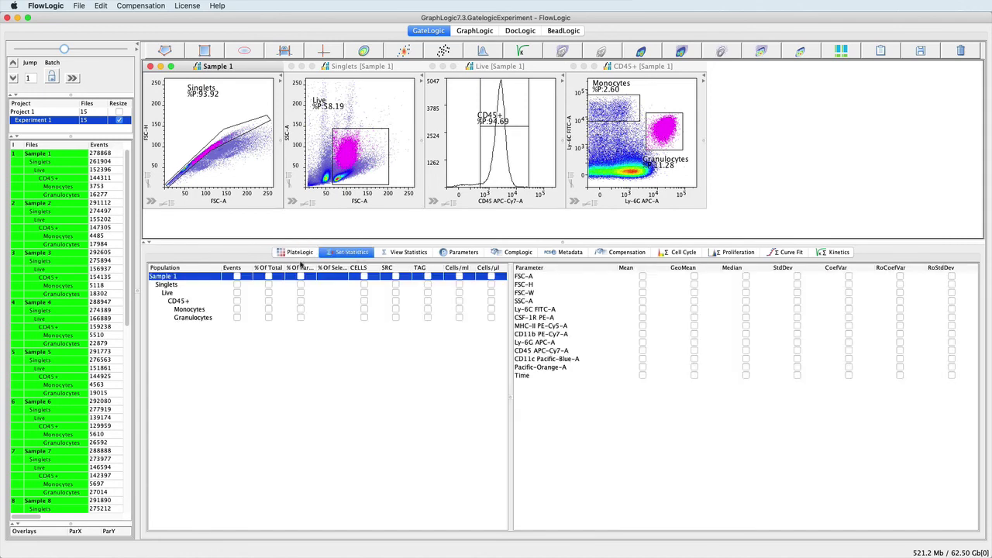
{"action": "left_click", "coordinate": [236, 317]}
{"action": "left_click", "coordinate": [236, 309]}
{"action": "left_click", "coordinate": [237, 301]}
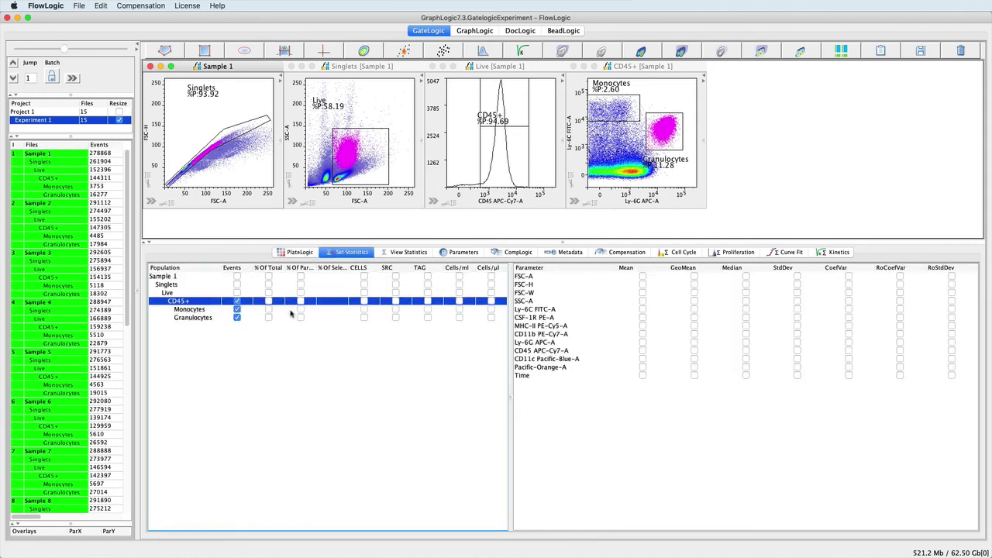
{"action": "left_click", "coordinate": [395, 252]}
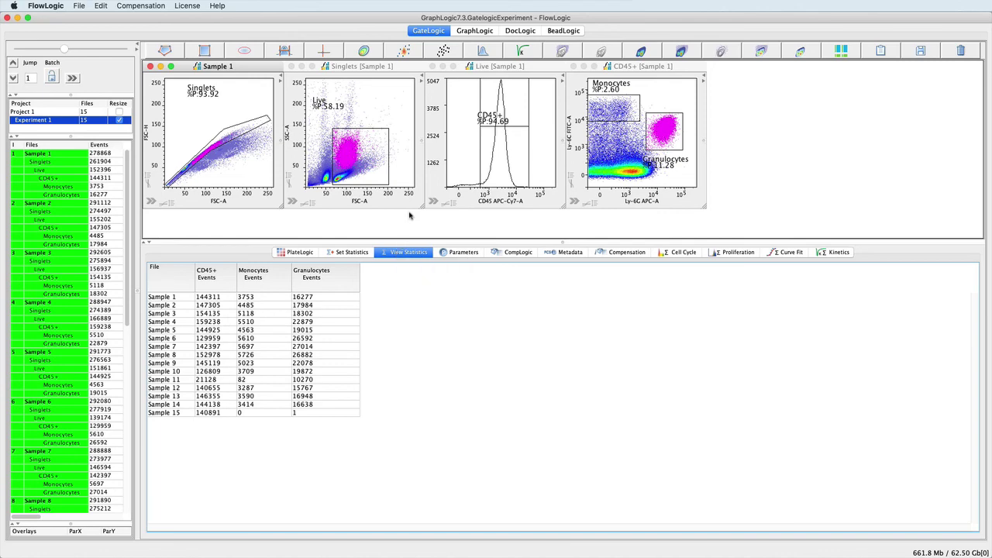
Step: Bring the Statistic table into column O and move it into a new workspace table
{"action": "left_click", "coordinate": [477, 32]}
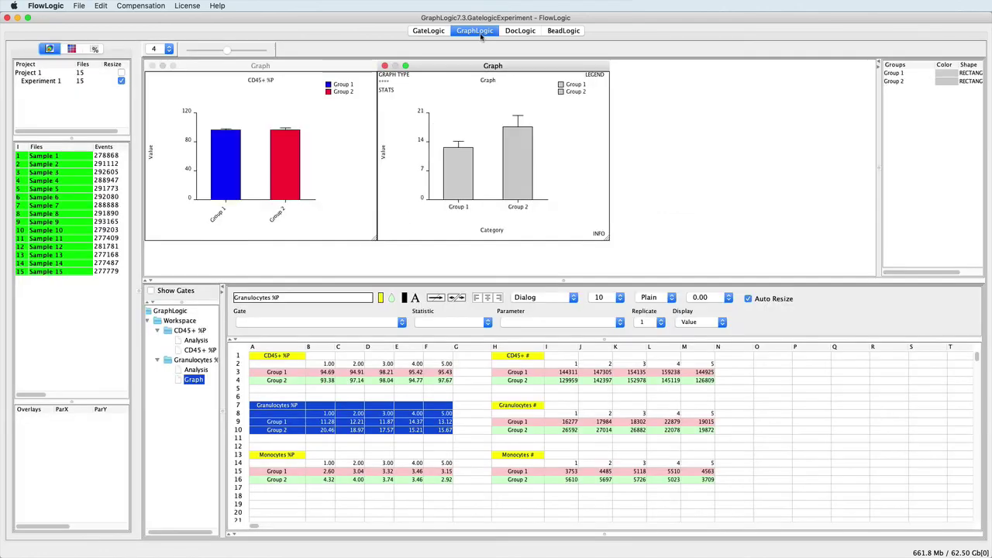
{"action": "left_click", "coordinate": [94, 49]}
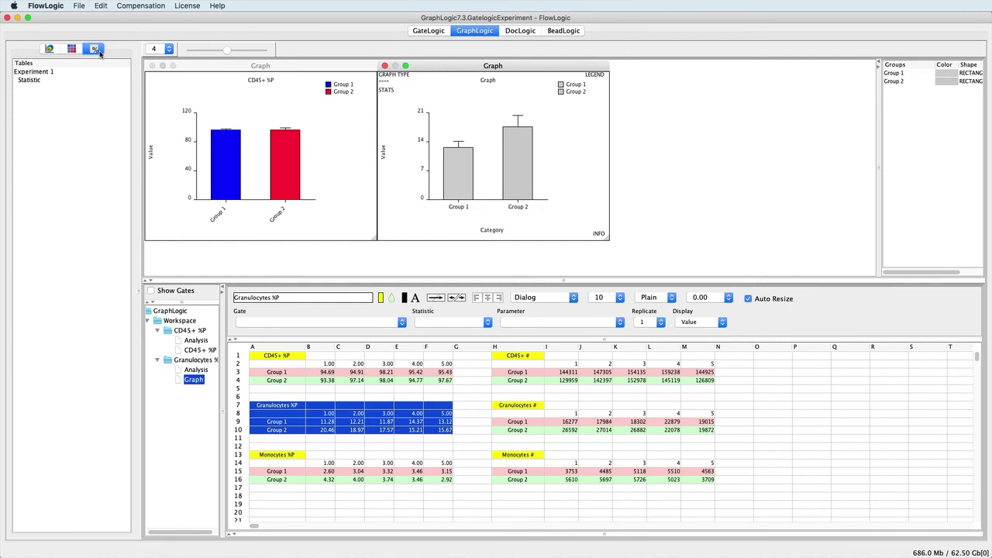
{"action": "left_click", "coordinate": [35, 80]}
{"action": "left_click_drag", "start_coordinate": [35, 81], "coordinate": [762, 366]}
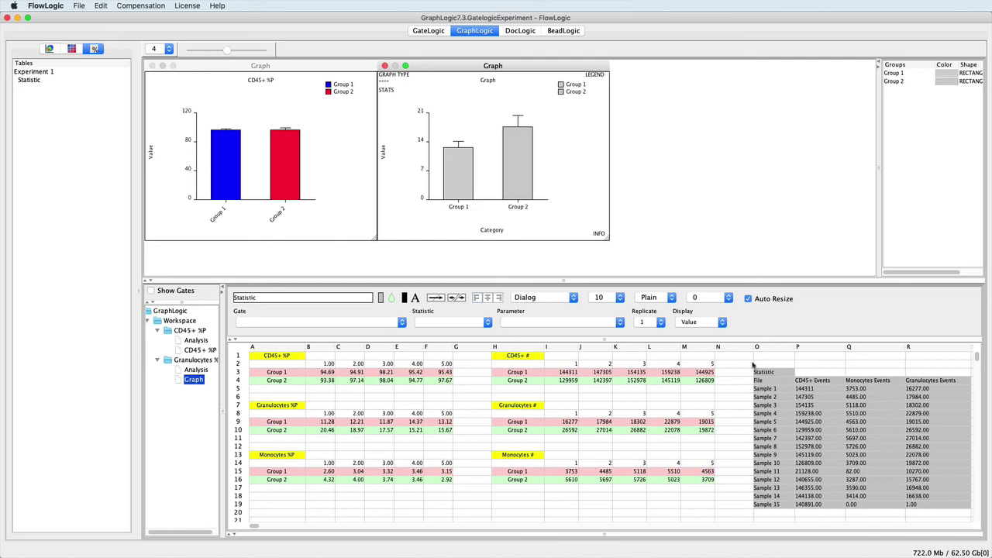
{"action": "right_click", "coordinate": [184, 321]}
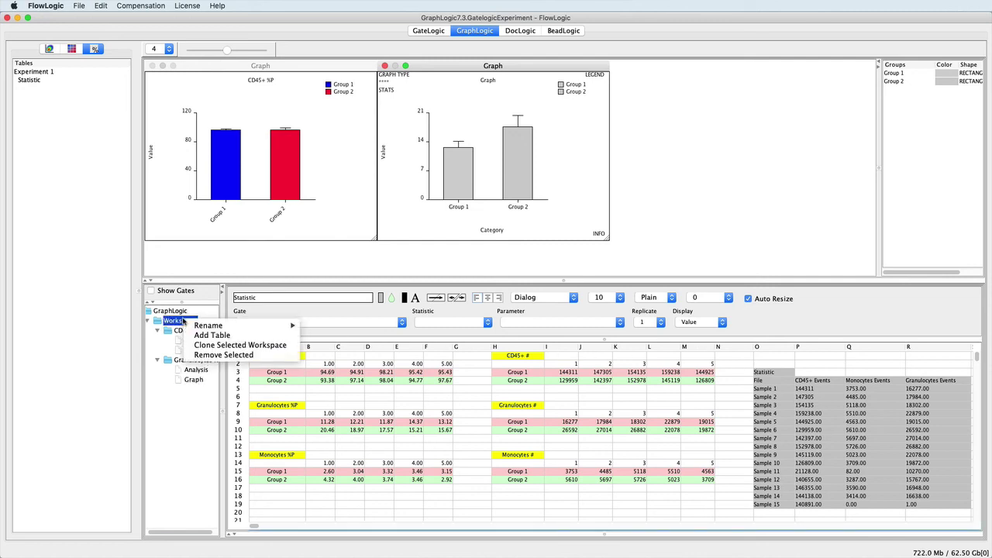
{"action": "left_click", "coordinate": [198, 336]}
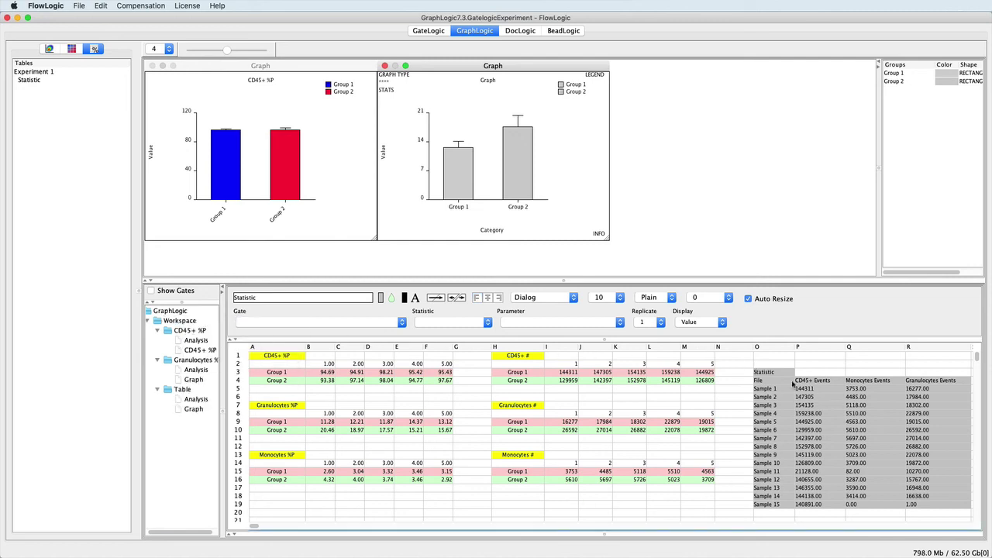
{"action": "left_click_drag", "start_coordinate": [801, 375], "coordinate": [902, 490]}
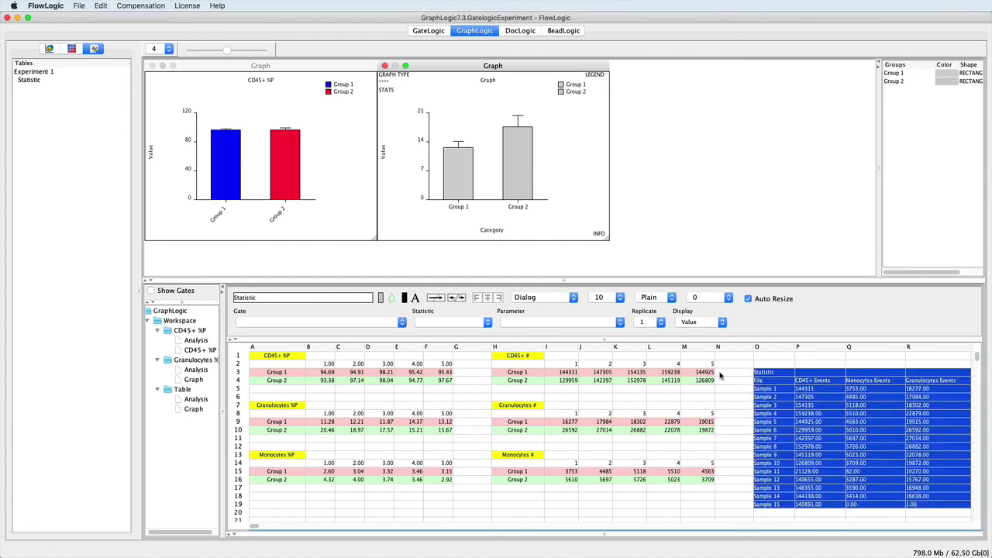
{"action": "left_click_drag", "start_coordinate": [768, 377], "coordinate": [183, 395]}
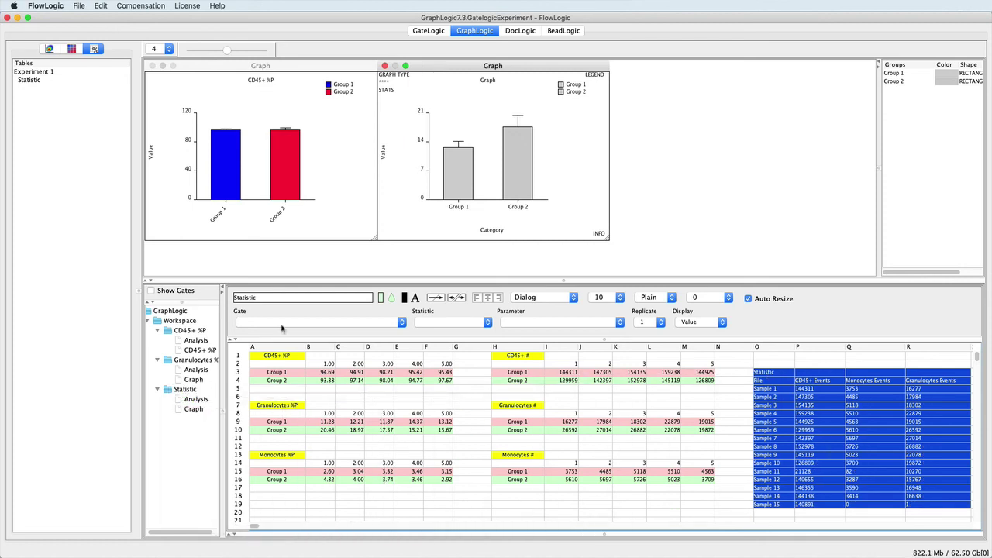
Step: Drag the Statistic event-count table onto the report page beside the CD45+ %P graph
{"action": "left_click", "coordinate": [526, 33]}
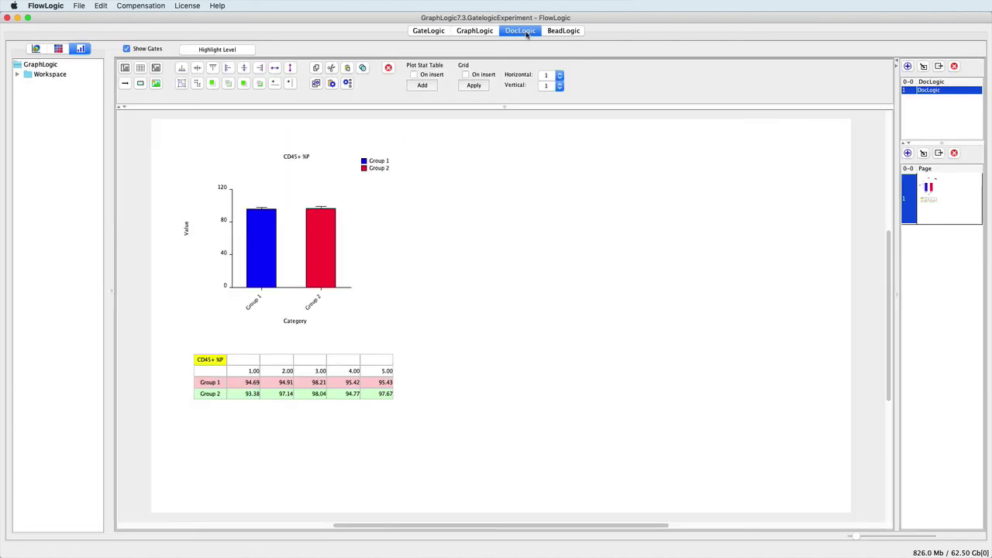
{"action": "left_click", "coordinate": [17, 74]}
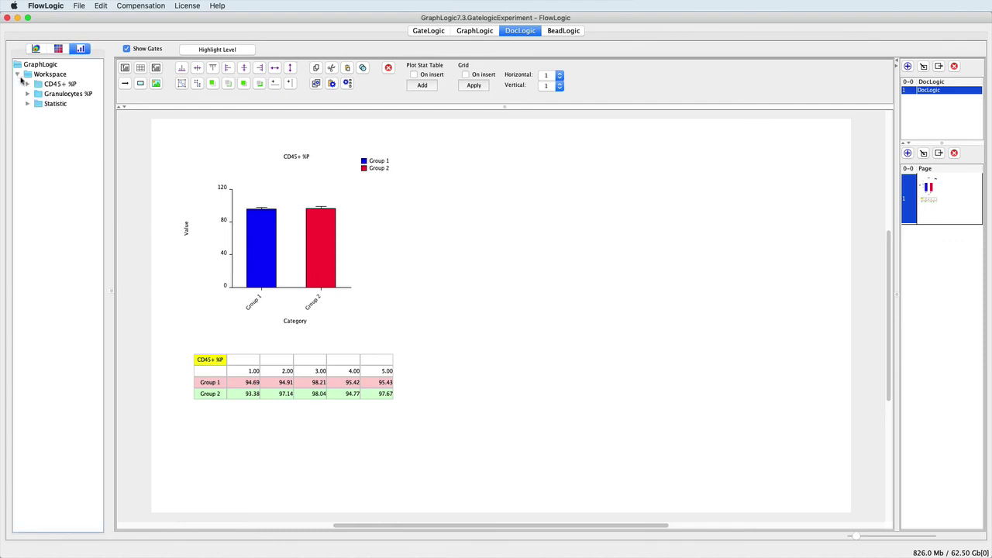
{"action": "left_click_drag", "start_coordinate": [48, 104], "coordinate": [511, 186]}
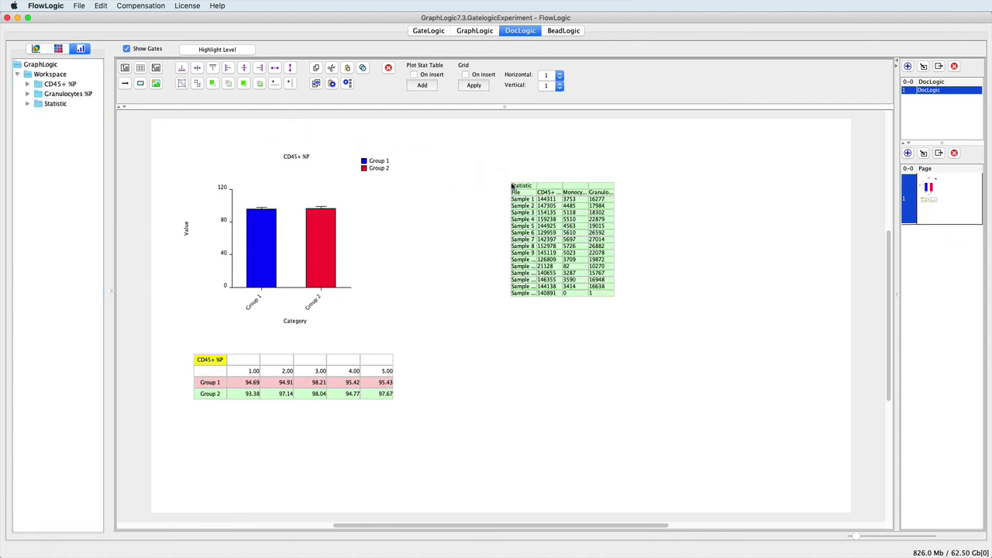